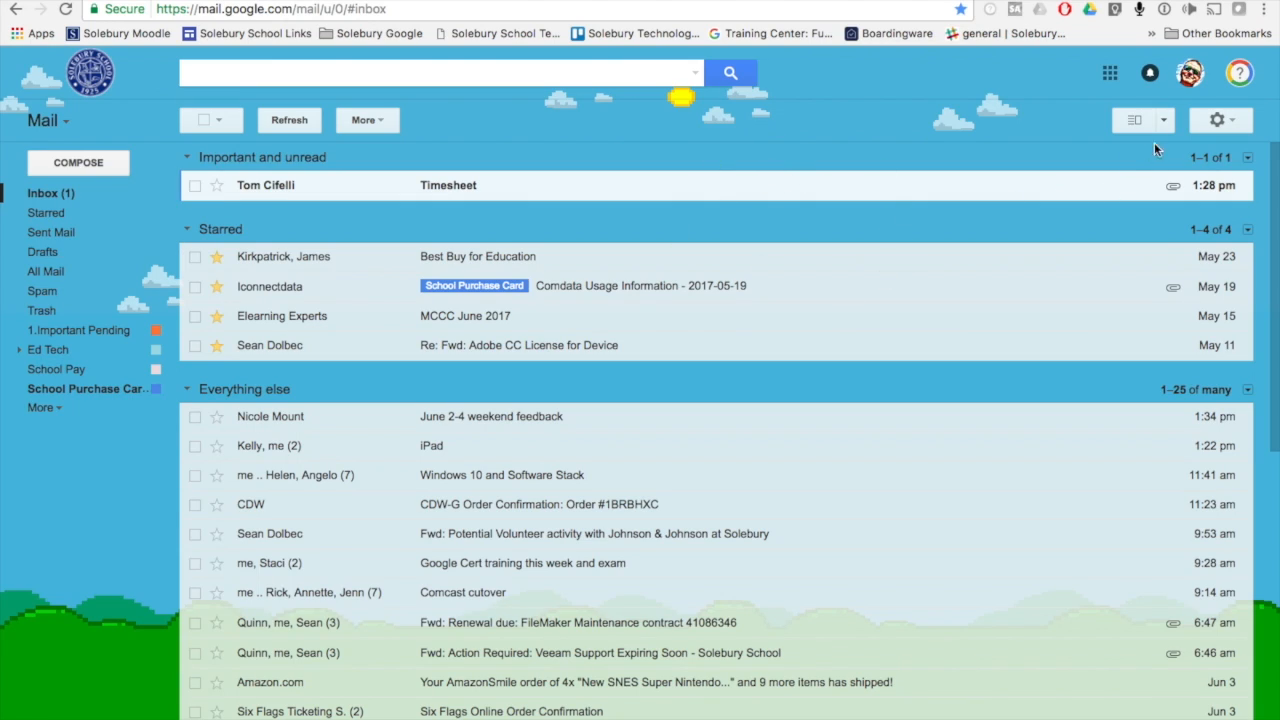
Remove the existing forwarding address from the mail account's Forwarding and POP/IMAP settings and confirm the removal
{"action": "left_click", "coordinate": [1219, 122]}
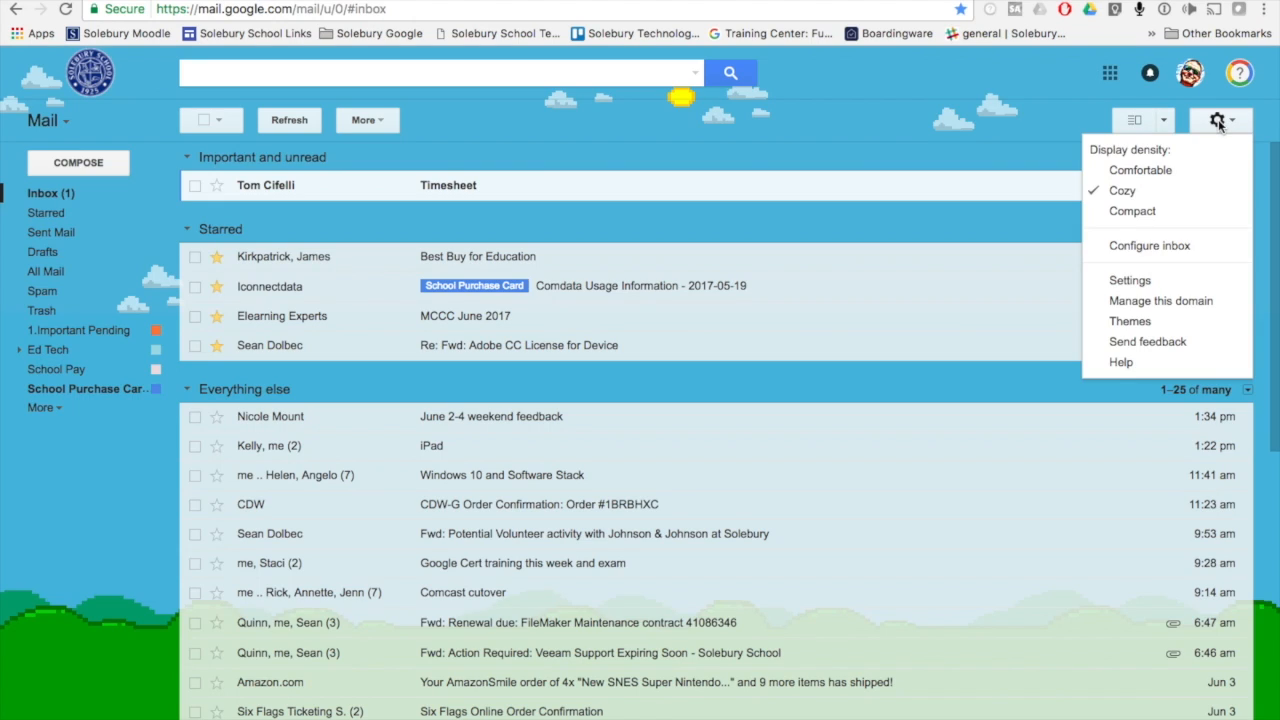
{"action": "left_click", "coordinate": [1126, 286]}
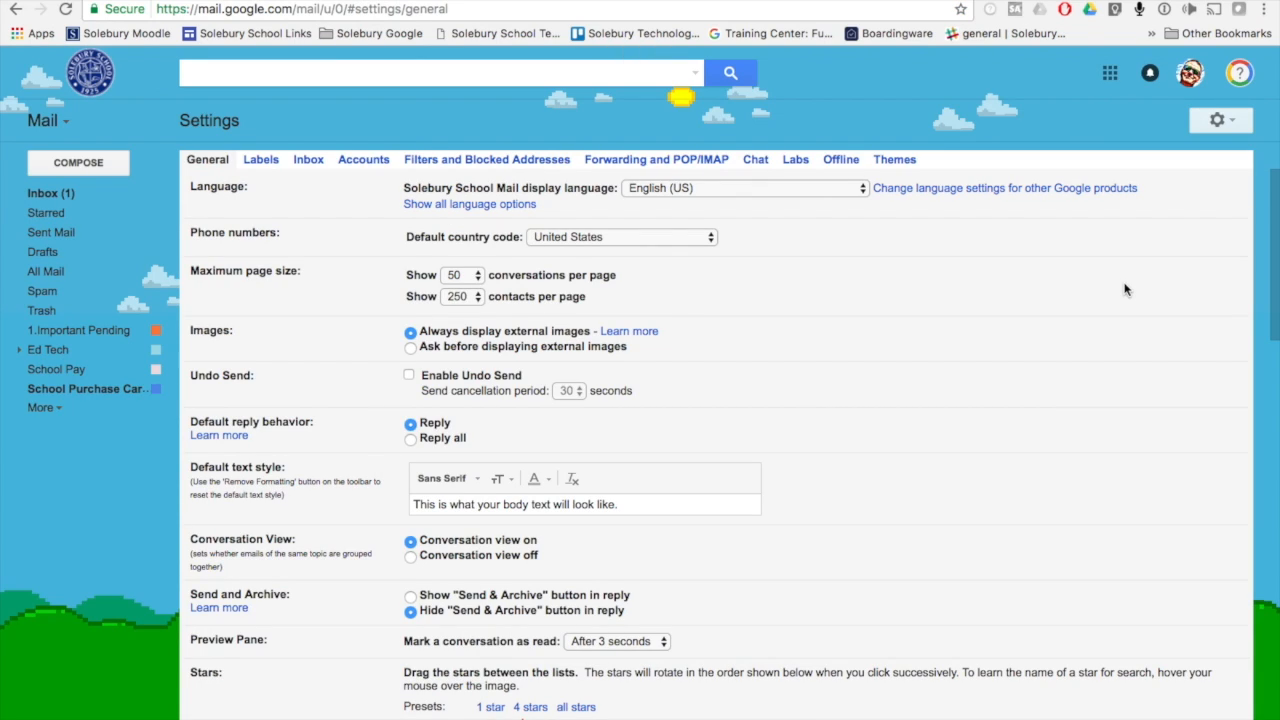
{"action": "left_click", "coordinate": [658, 162]}
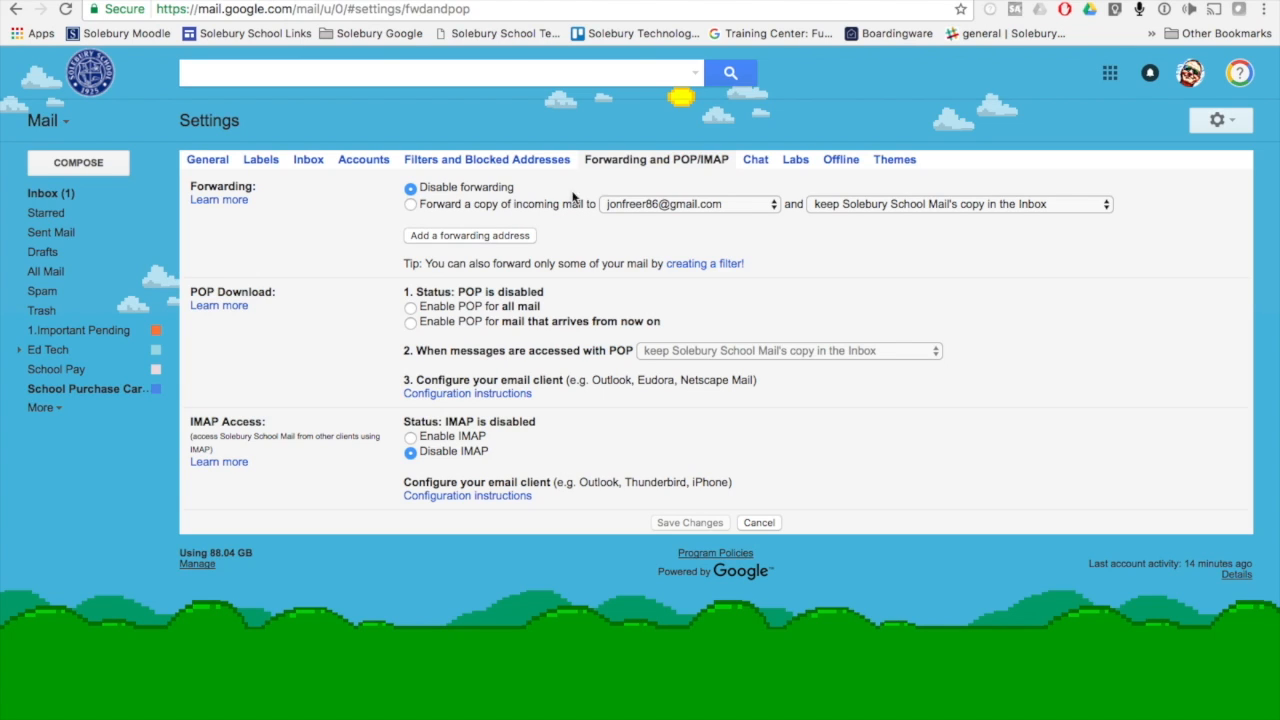
{"action": "left_click", "coordinate": [667, 203]}
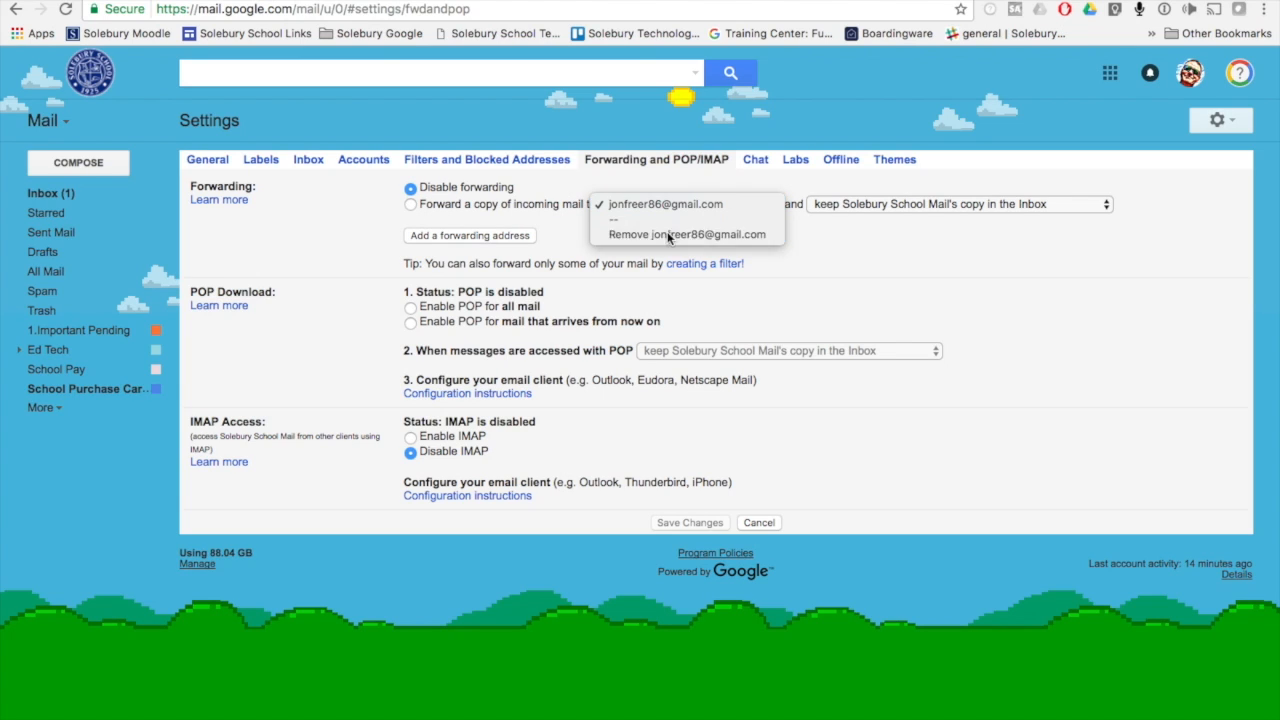
{"action": "left_click", "coordinate": [667, 234]}
{"action": "left_click", "coordinate": [477, 438]}
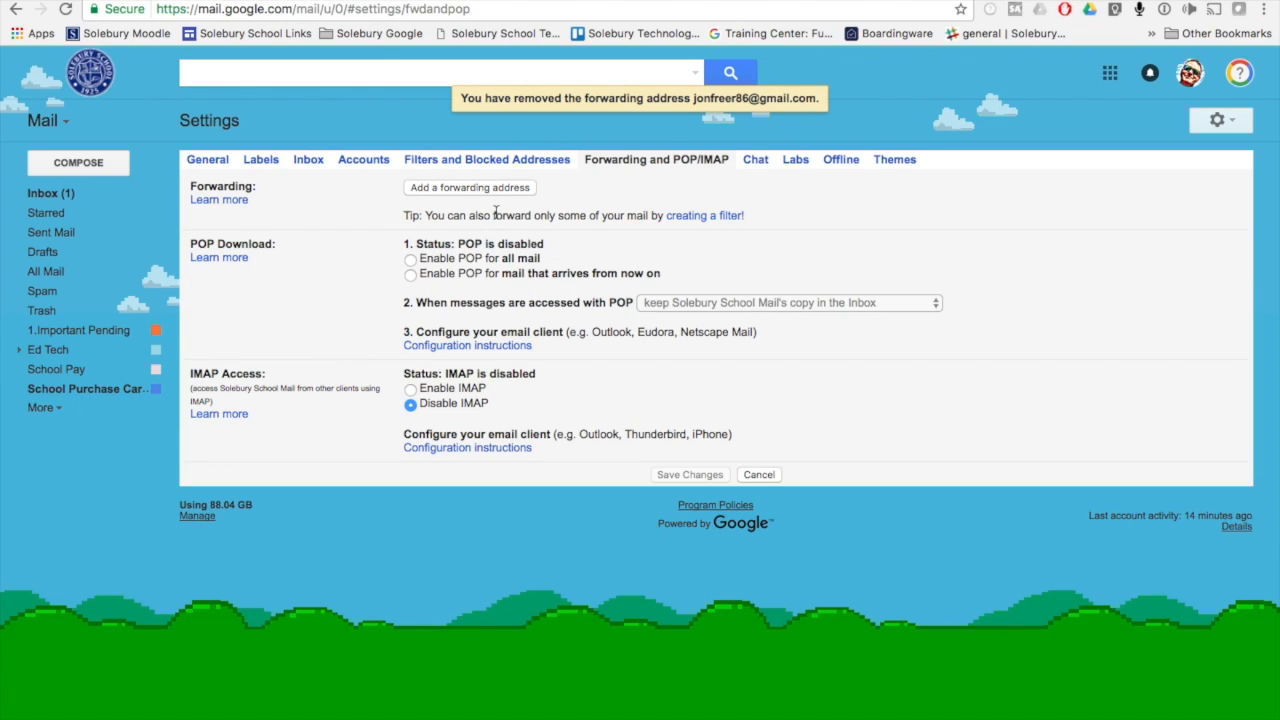
Add the personal Gmail address as a new forwarding address and have its confirmation code sent
{"action": "left_click", "coordinate": [487, 189]}
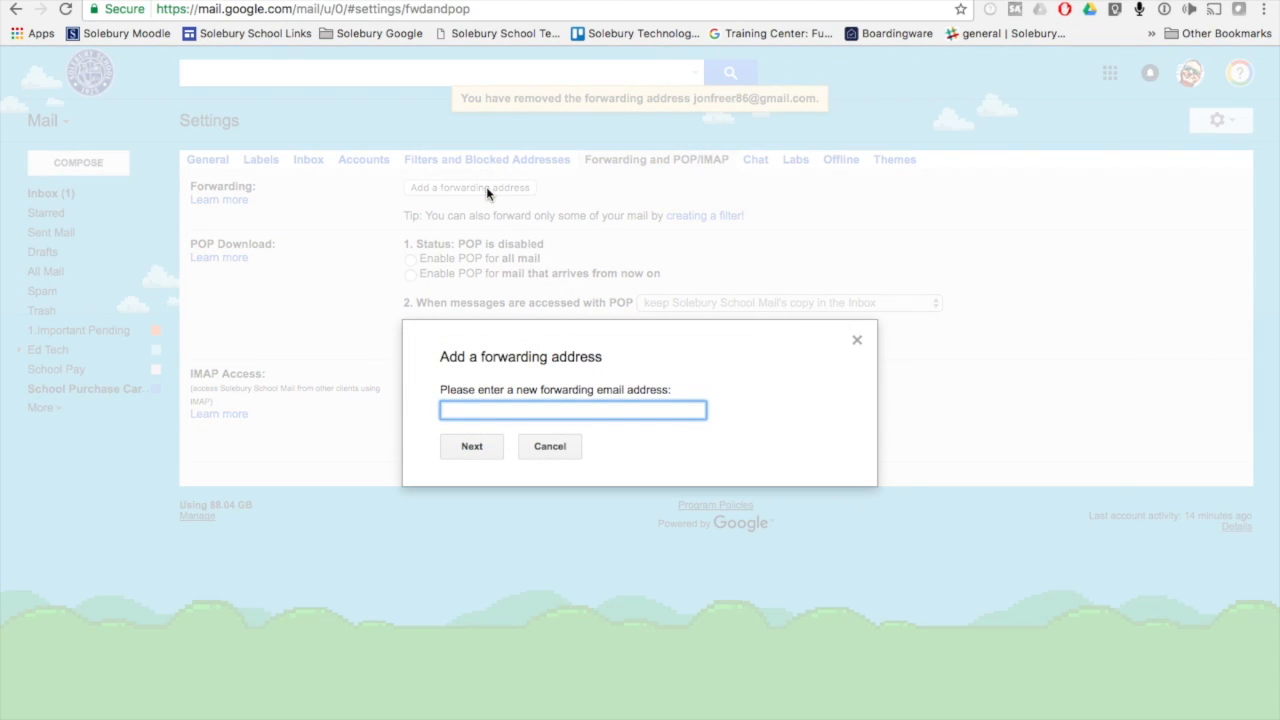
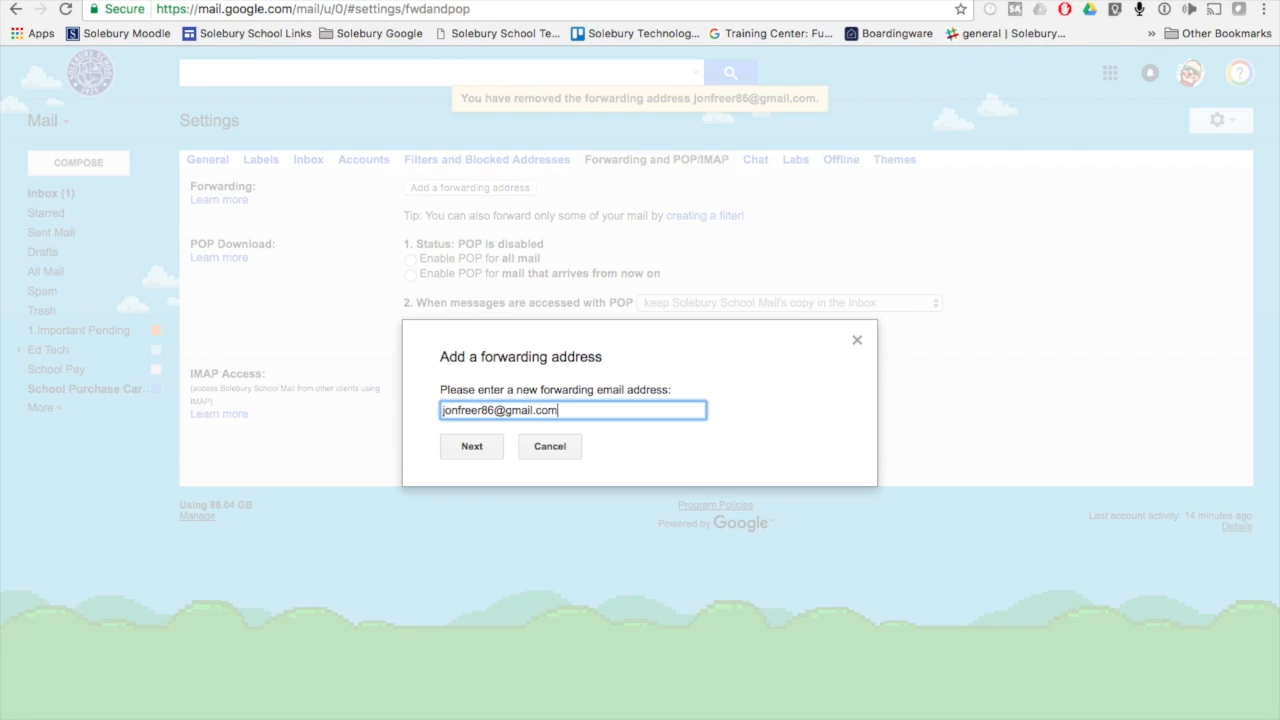
{"action": "left_click", "coordinate": [471, 447]}
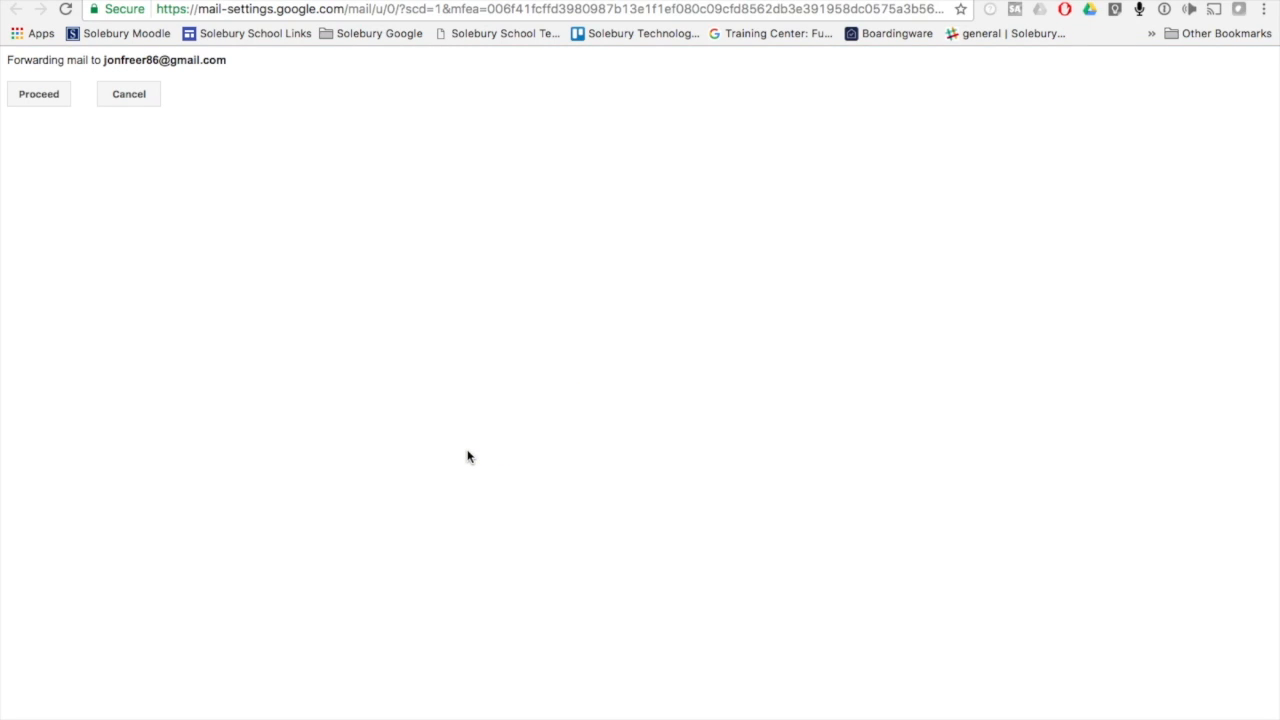
{"action": "left_click", "coordinate": [38, 95]}
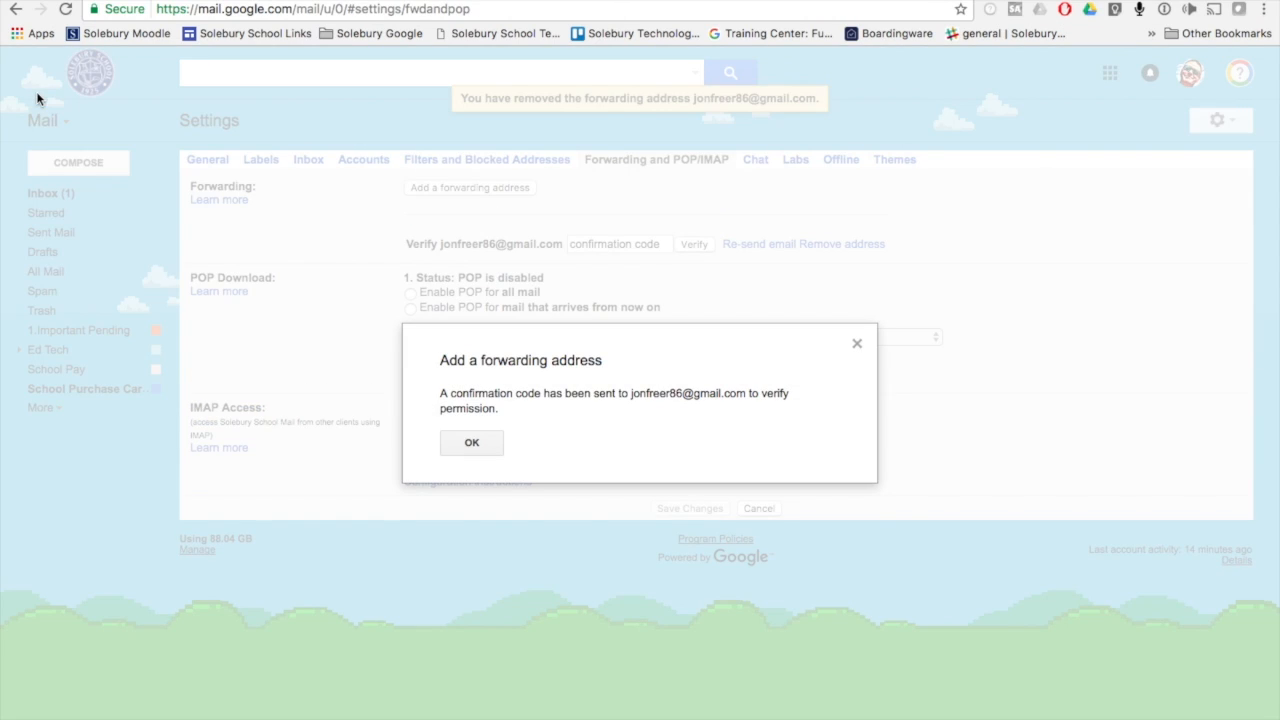
{"action": "left_click", "coordinate": [470, 446]}
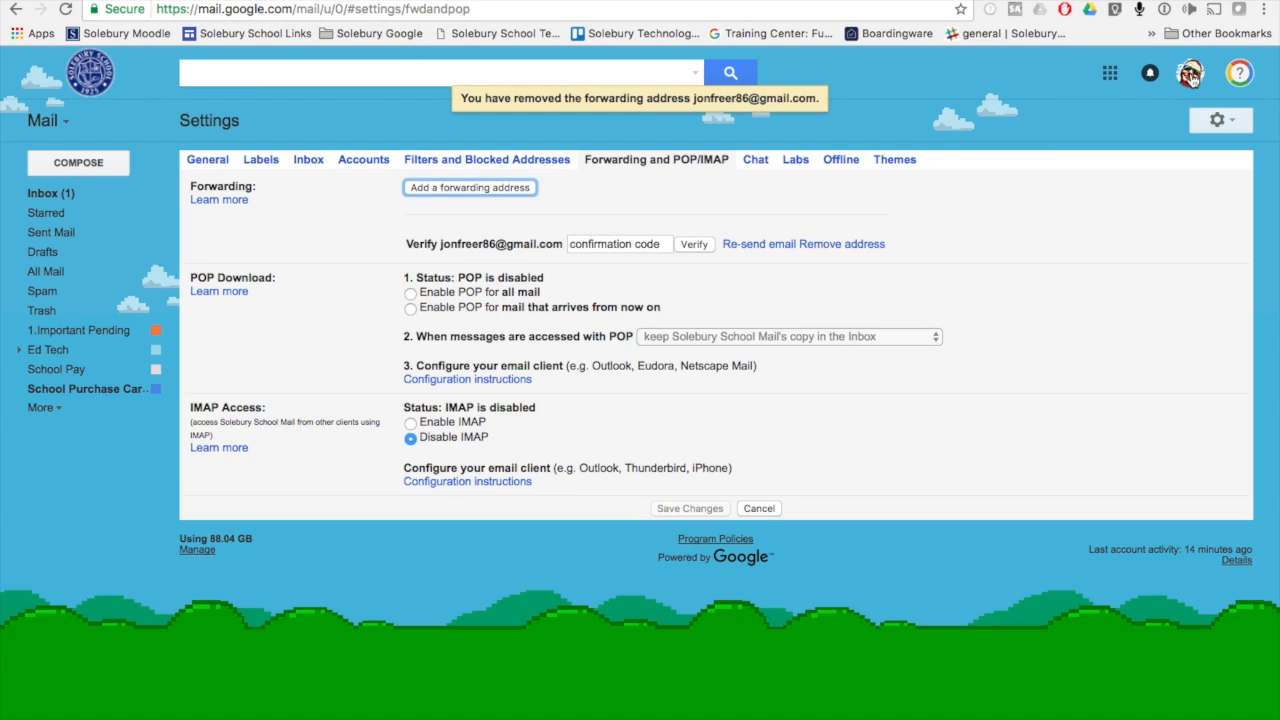
Switch to the personal Gmail account, approve the forwarding request through the link in the confirmation email, and close the confirmation page
{"action": "left_click", "coordinate": [1190, 76]}
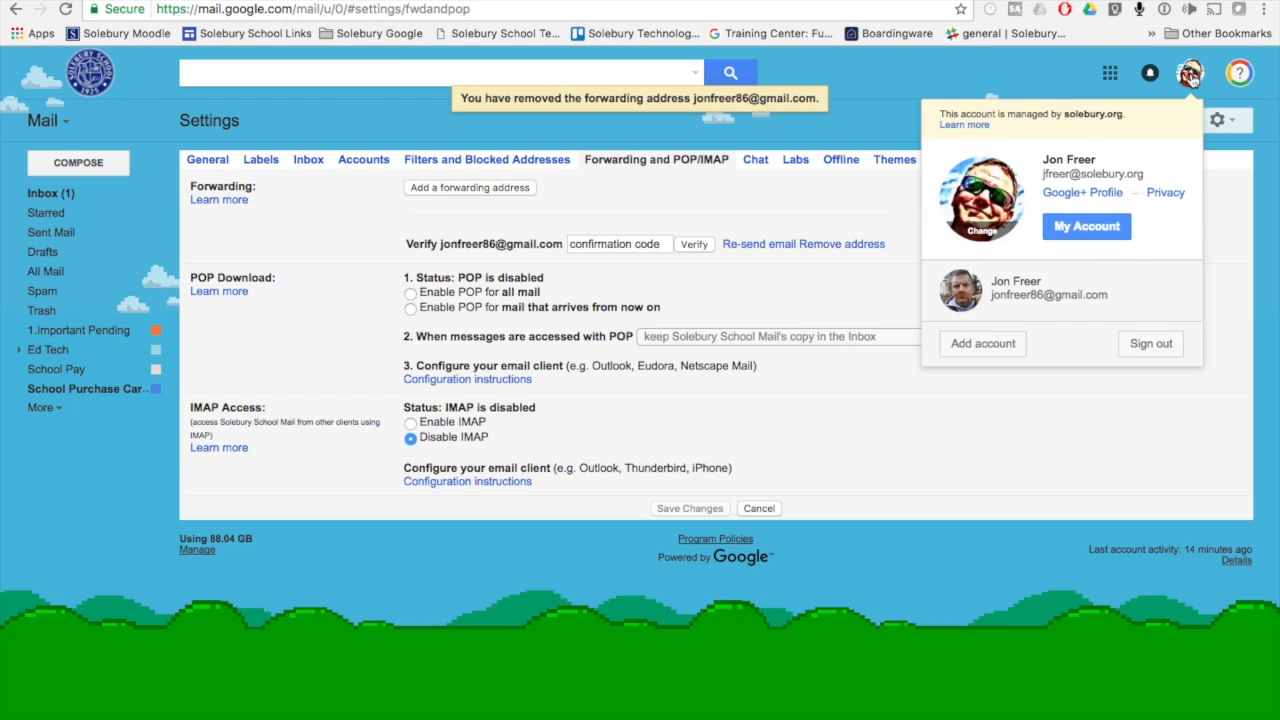
{"action": "left_click", "coordinate": [1024, 286]}
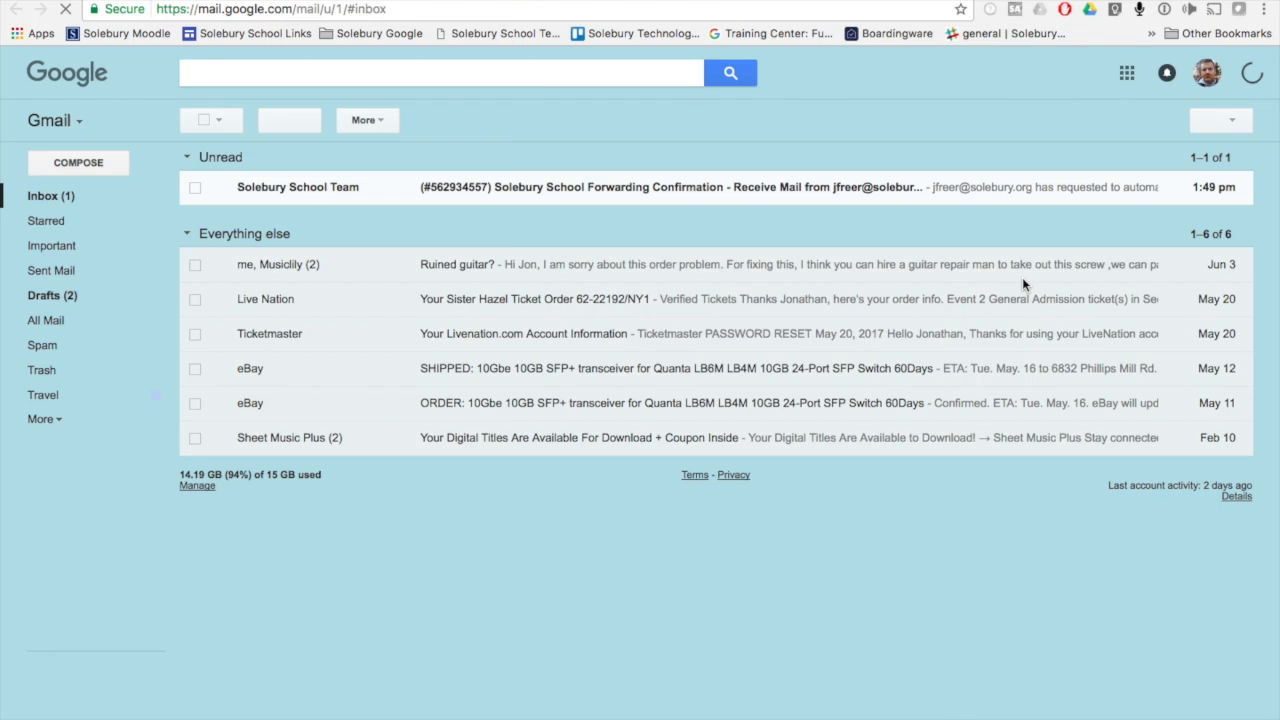
{"action": "left_click", "coordinate": [678, 188]}
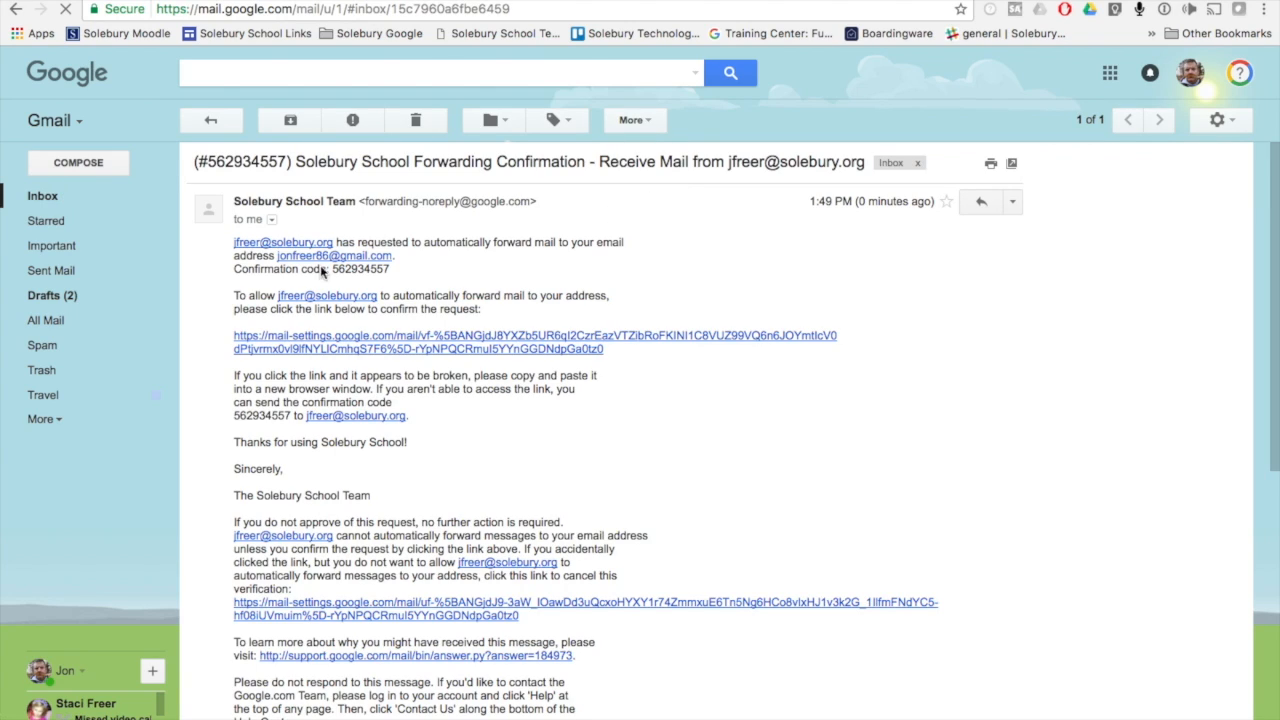
{"action": "left_click", "coordinate": [304, 347]}
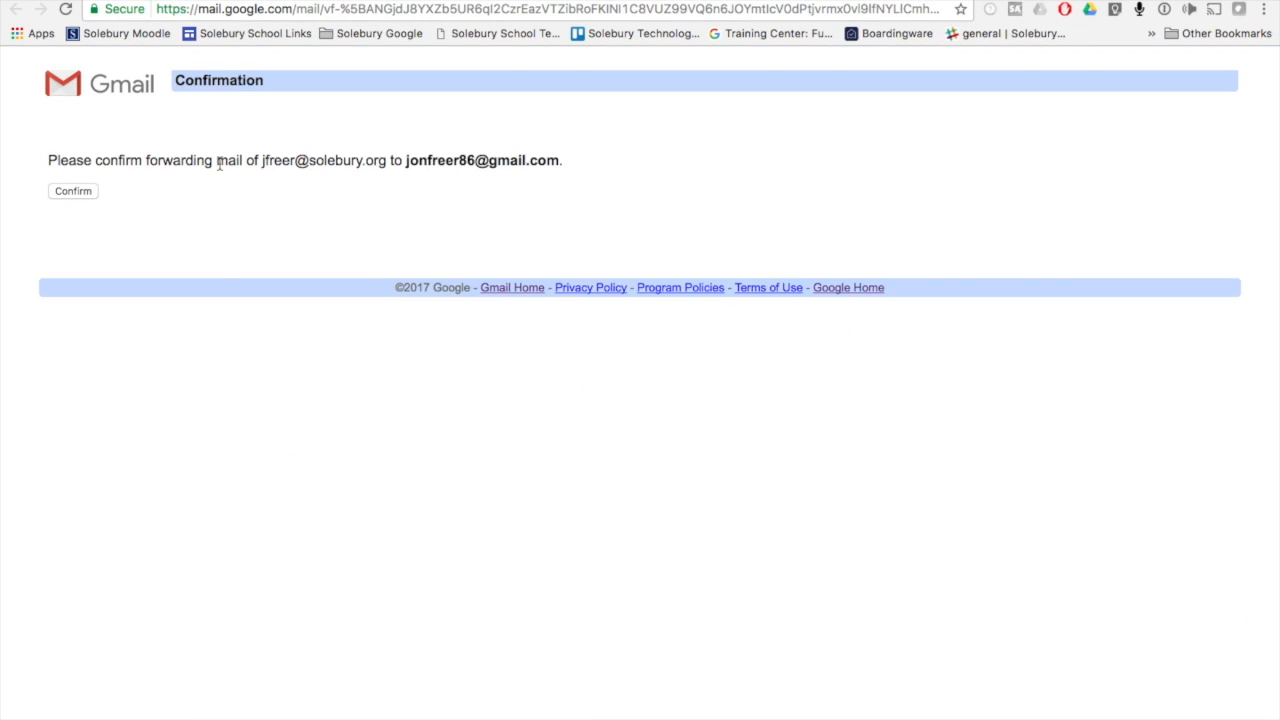
{"action": "left_click", "coordinate": [73, 191]}
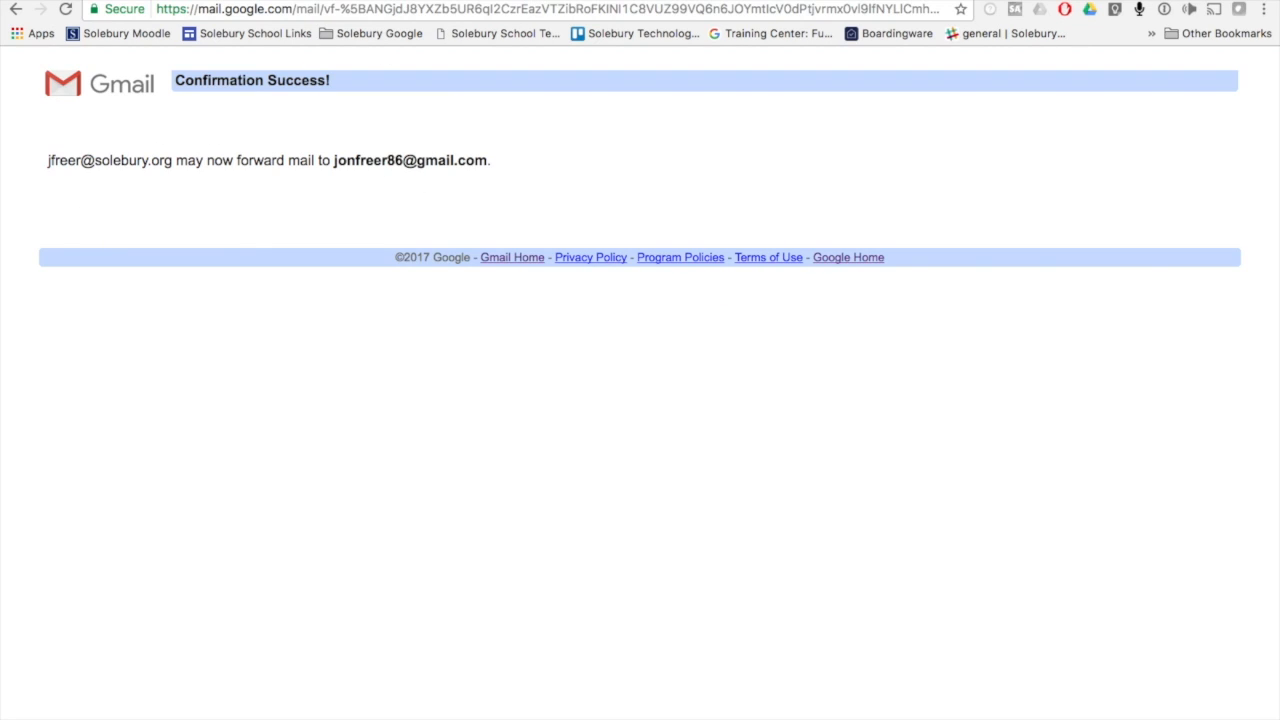
{"action": "left_click", "coordinate": [541, 1]}
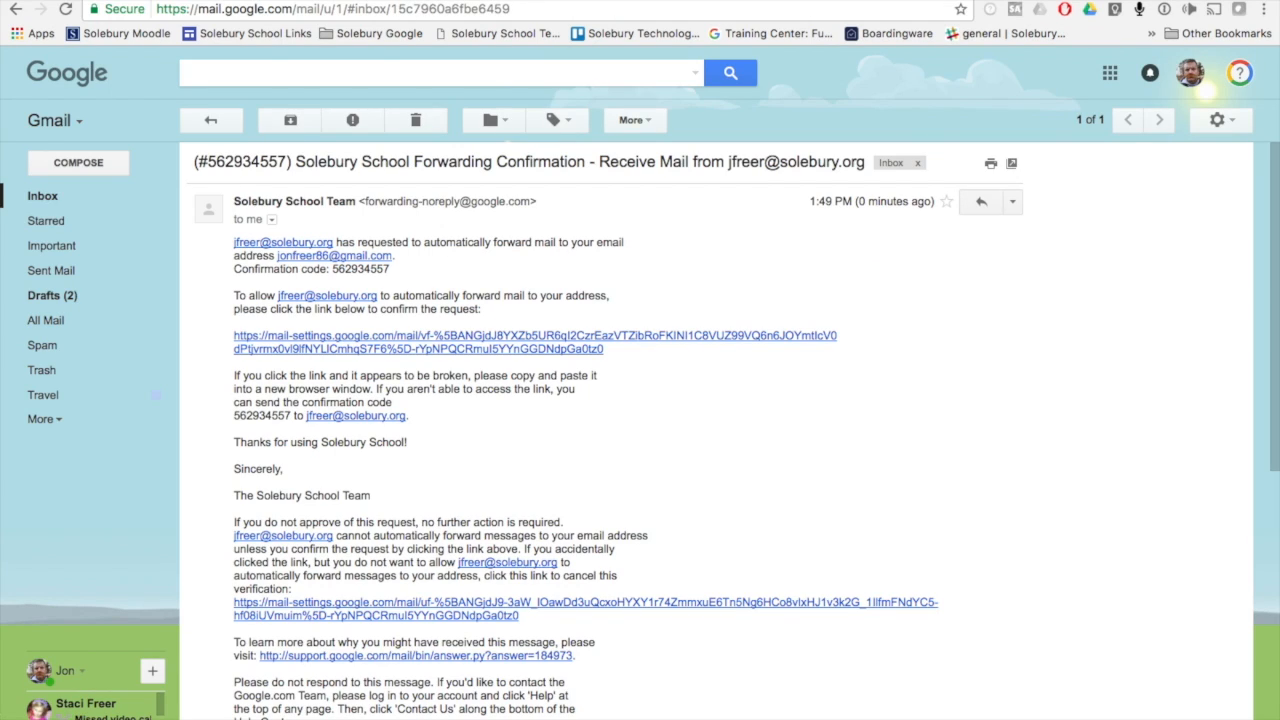
Return to the school mailbox's forwarding settings, enable forwarding a copy of incoming mail to the personal address, and save the changes
{"action": "left_click", "coordinate": [228, 1]}
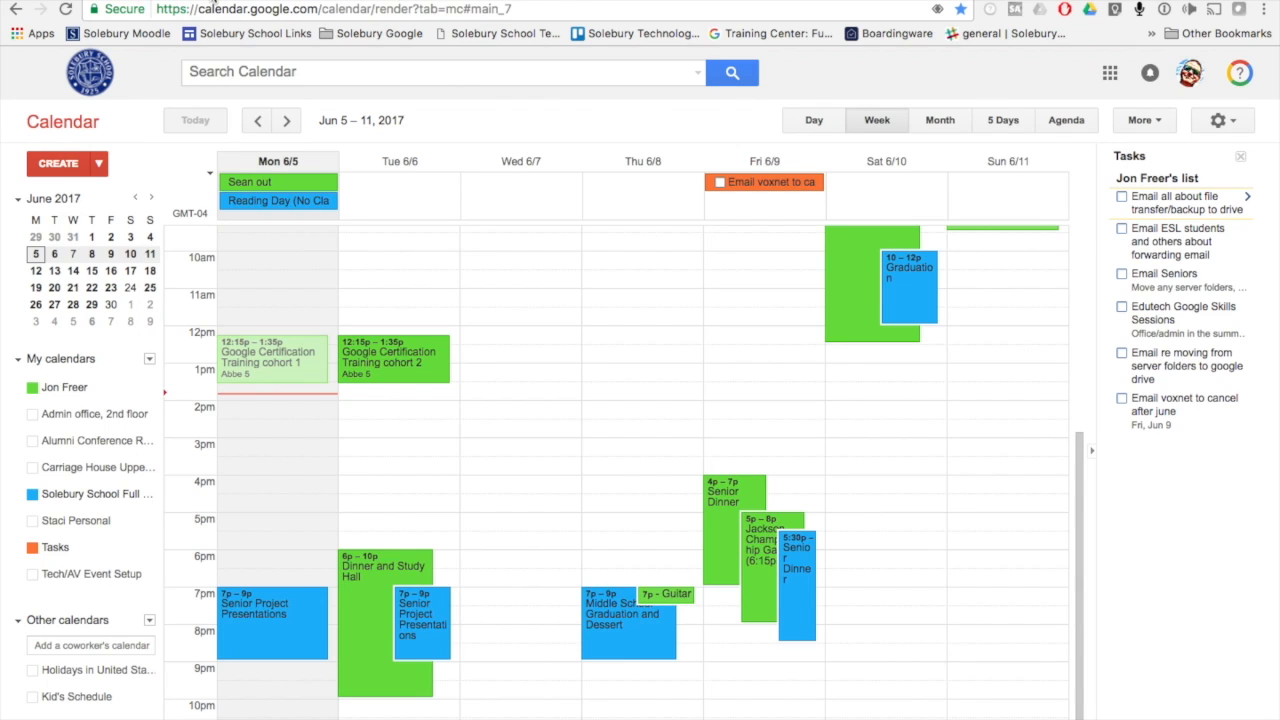
{"action": "left_click", "coordinate": [213, 1]}
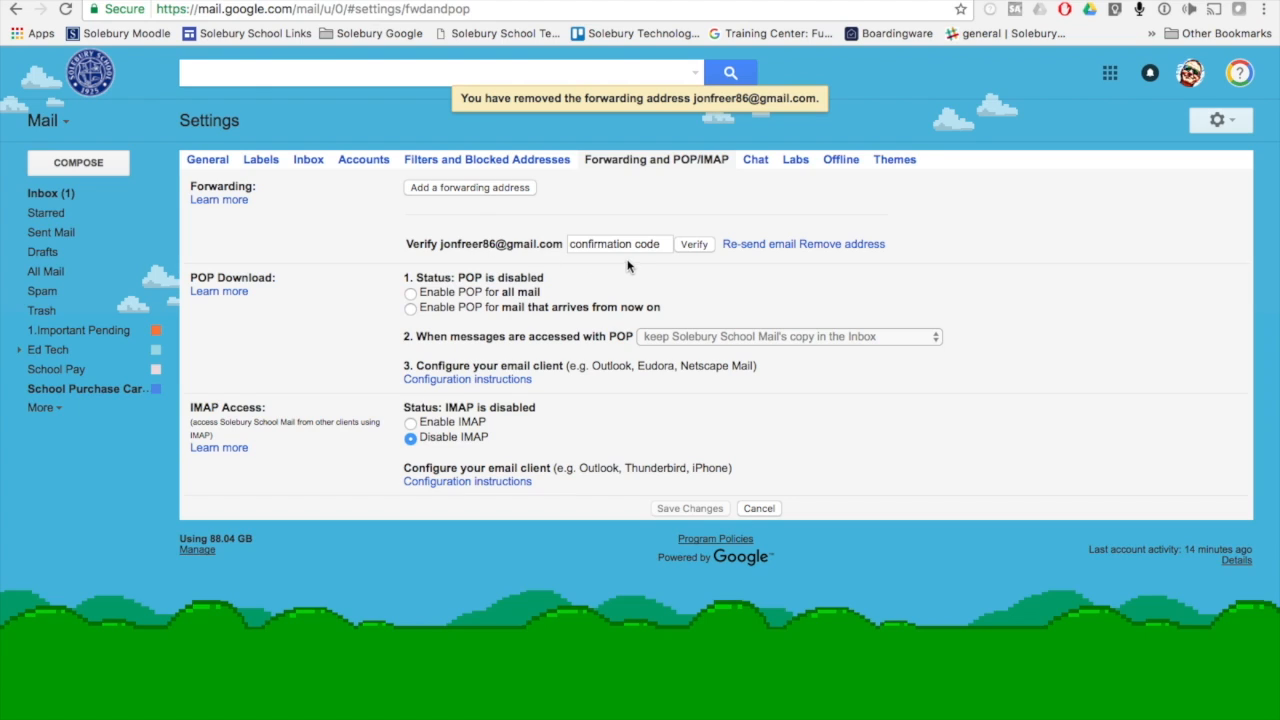
{"action": "left_click", "coordinate": [72, 199]}
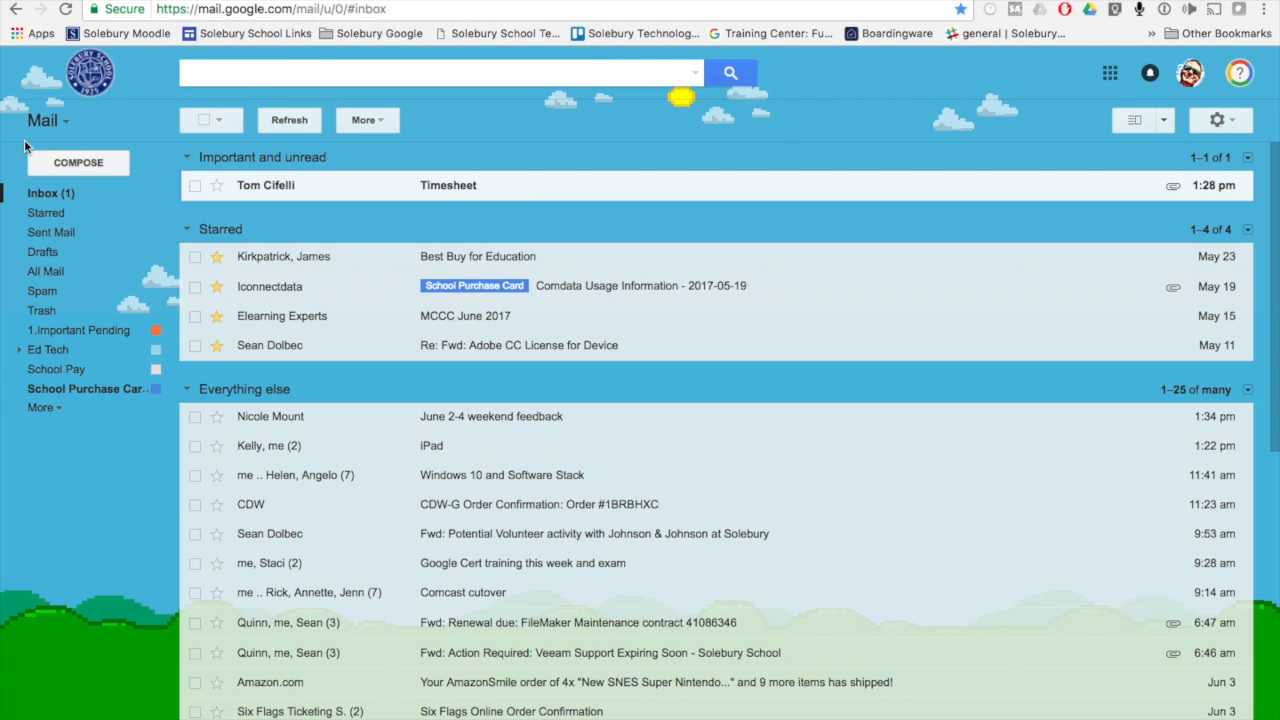
{"action": "left_click", "coordinate": [1219, 120]}
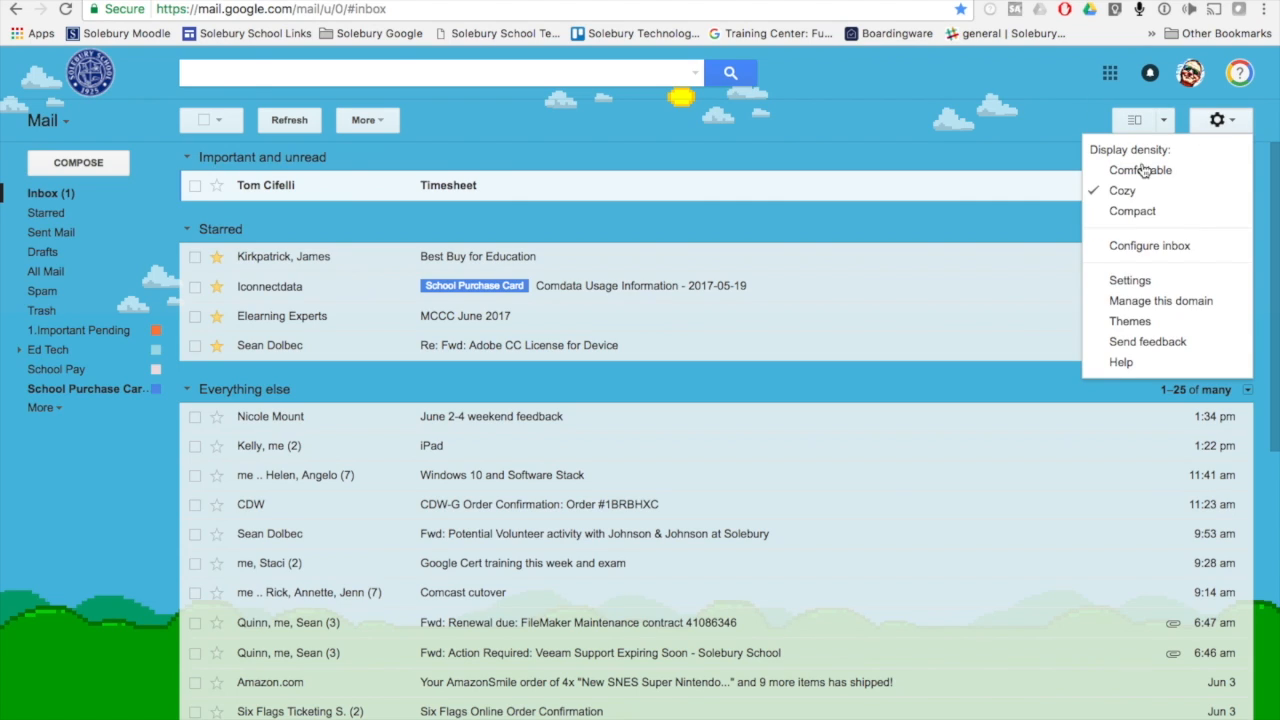
{"action": "left_click", "coordinate": [1154, 283]}
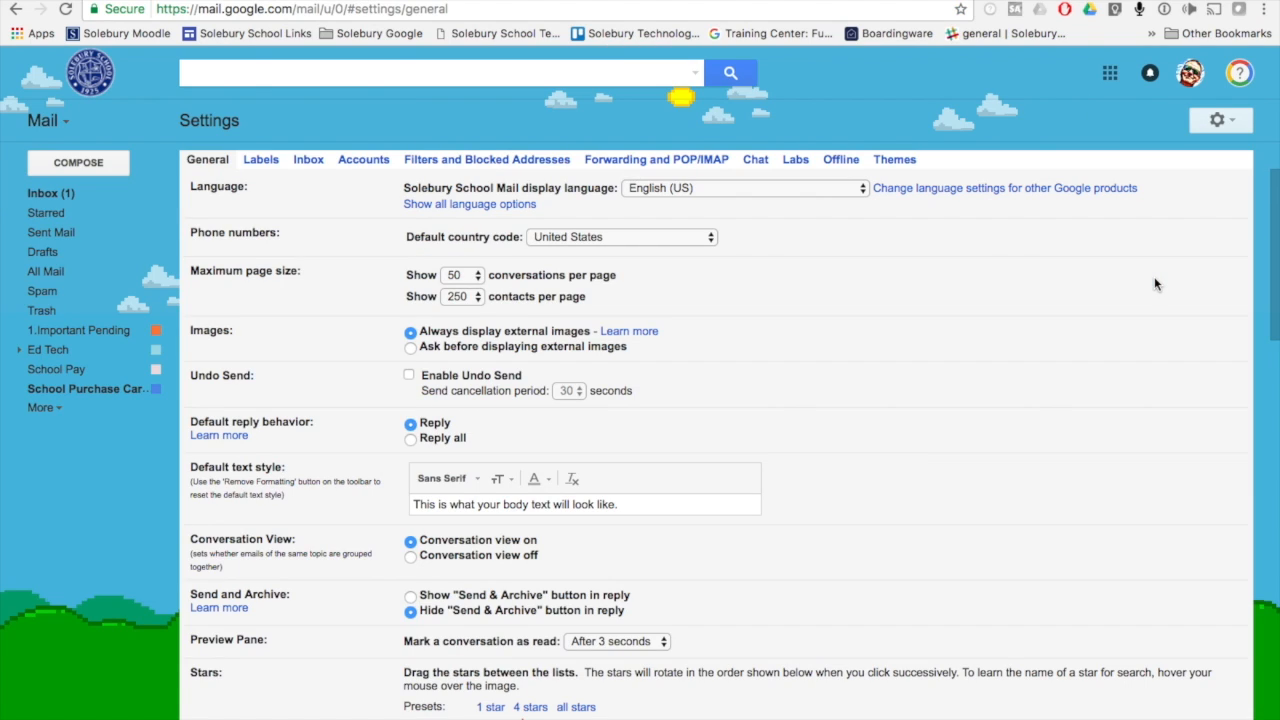
{"action": "left_click", "coordinate": [613, 159]}
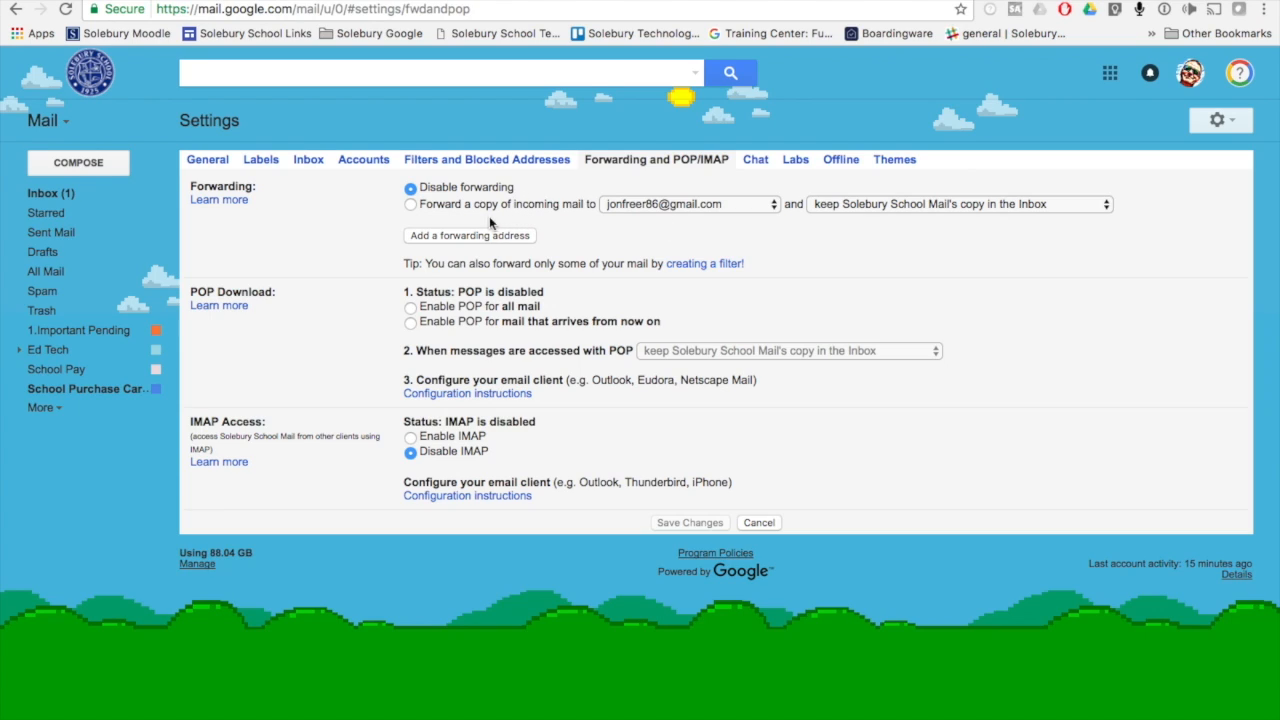
{"action": "left_click", "coordinate": [409, 204]}
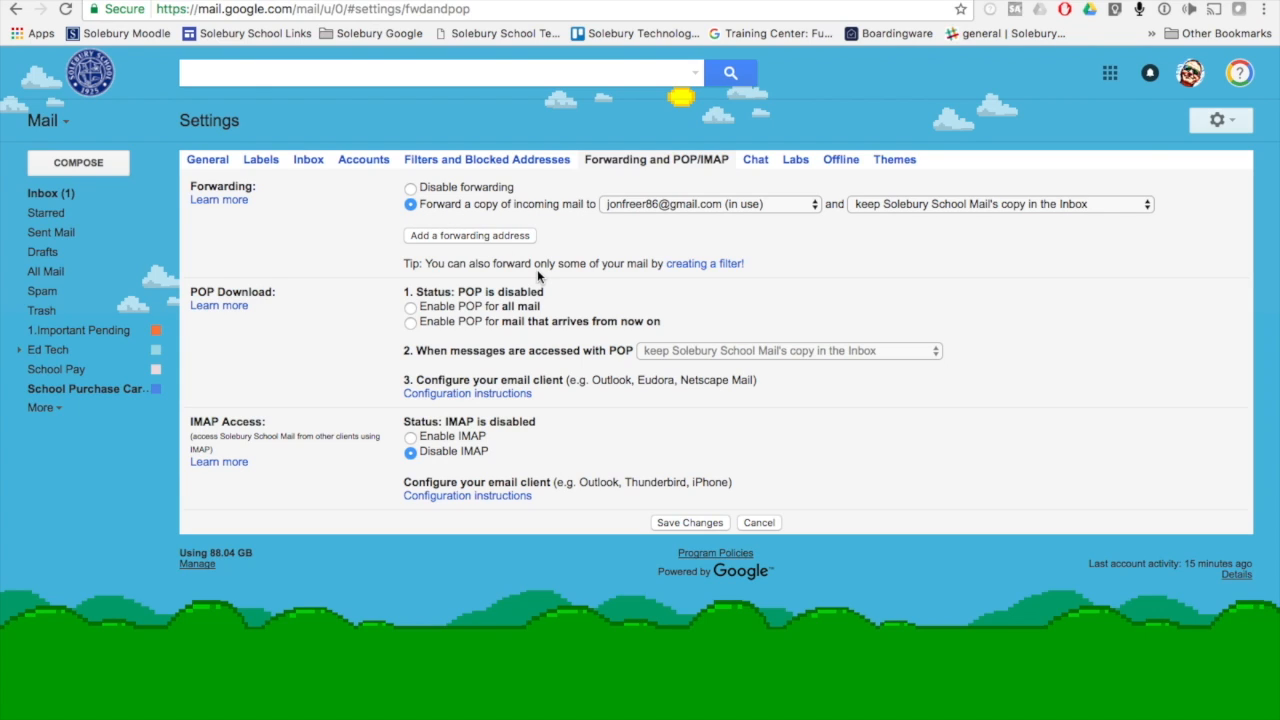
{"action": "left_click", "coordinate": [711, 525]}
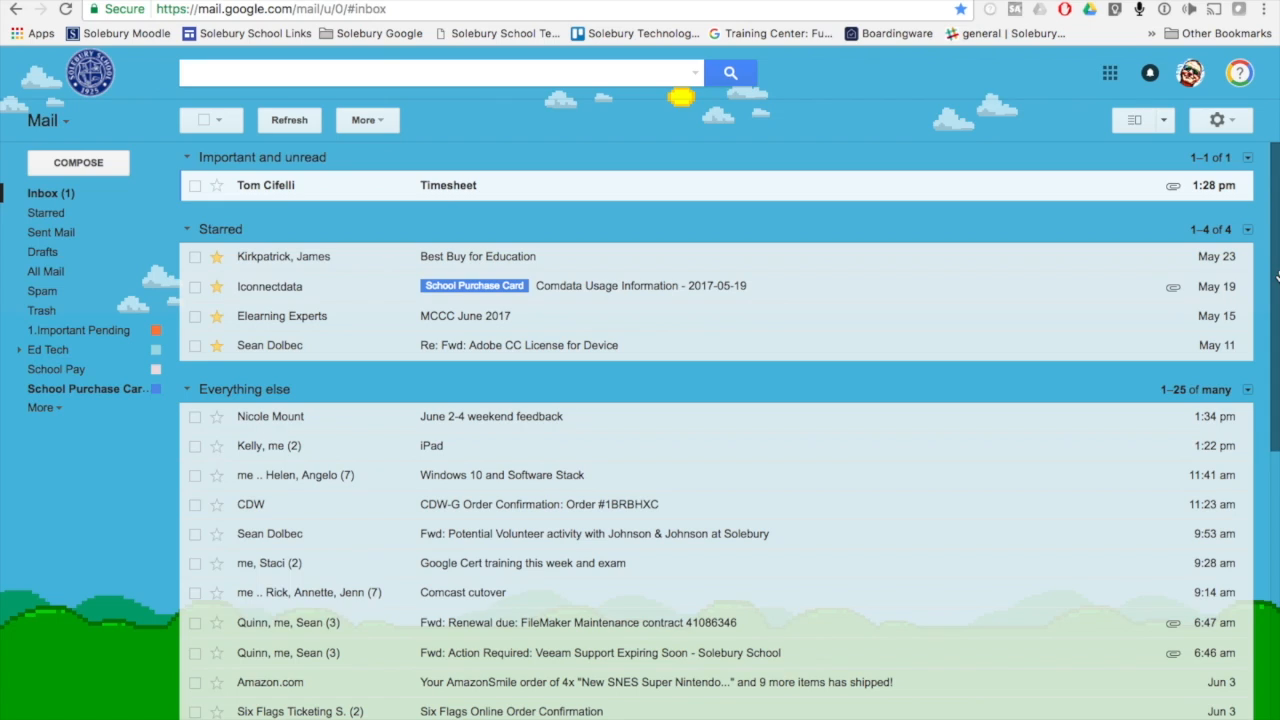
Check the saved forwarding option in the school account's Forwarding and POP/IMAP settings
{"action": "left_click", "coordinate": [1217, 121]}
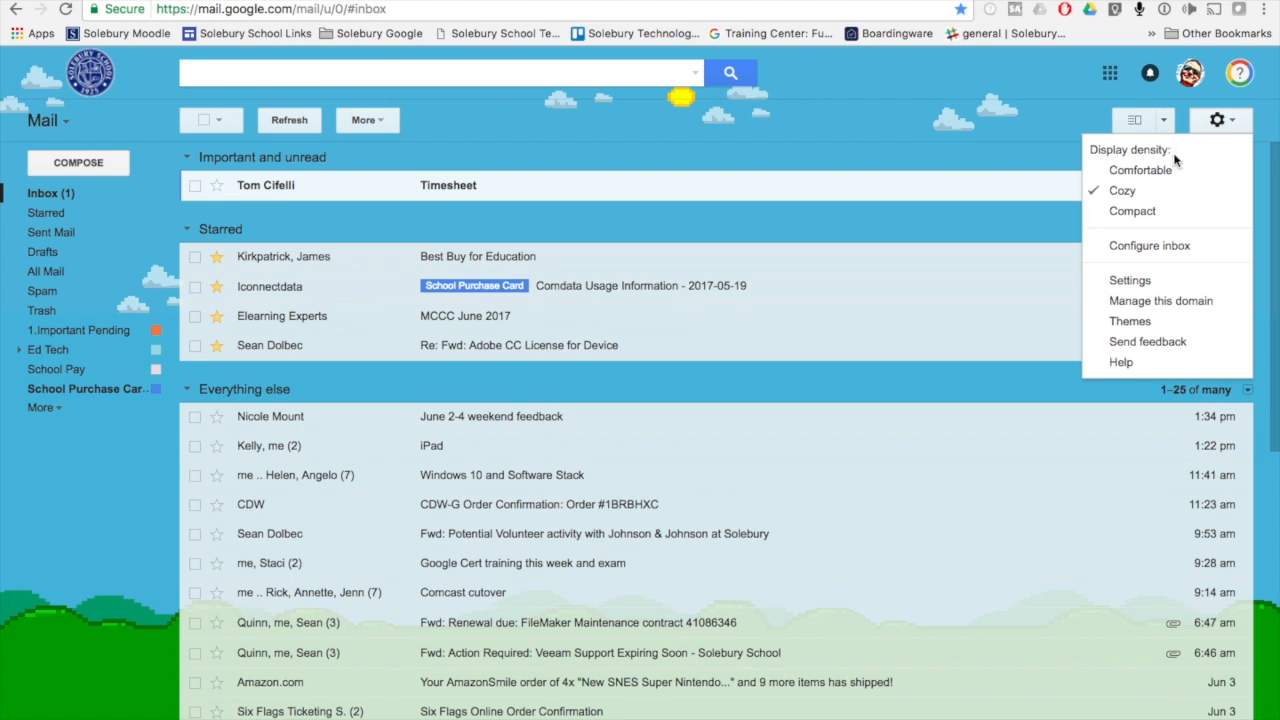
{"action": "left_click", "coordinate": [1130, 281]}
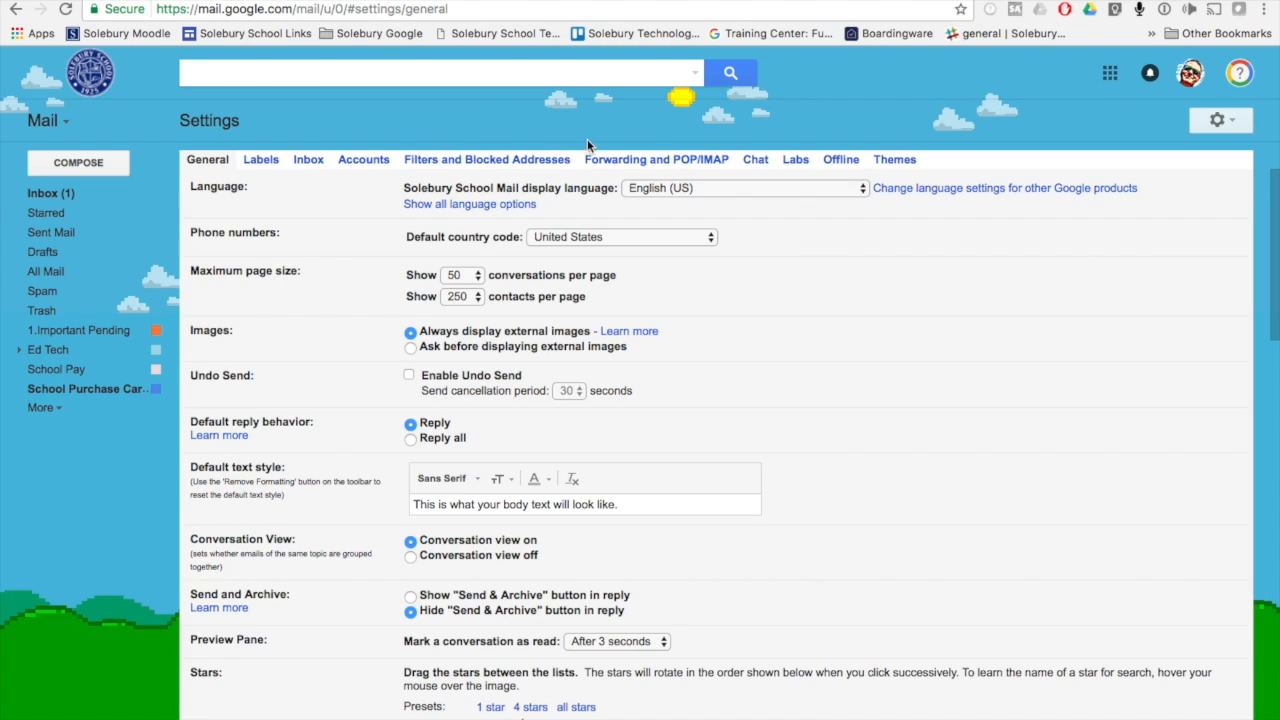
{"action": "left_click", "coordinate": [609, 159]}
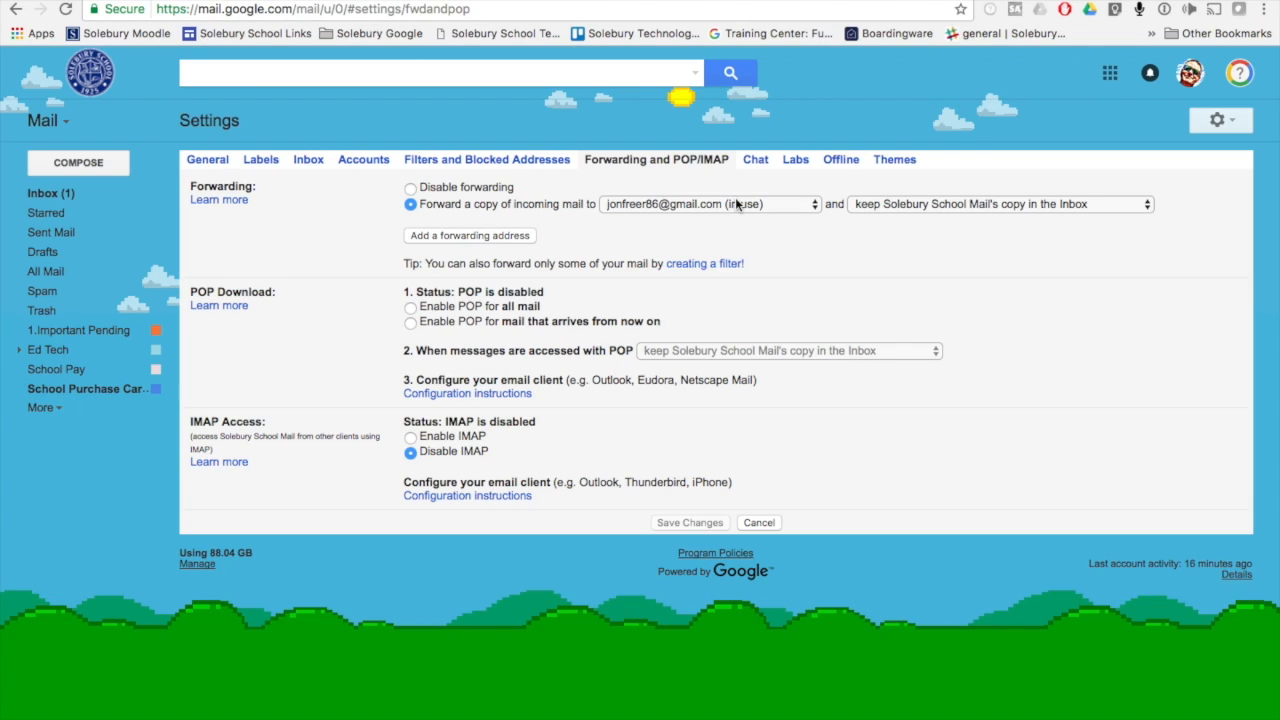
Start a new mail filter that matches messages sent to the school email address
{"action": "left_click", "coordinate": [508, 168]}
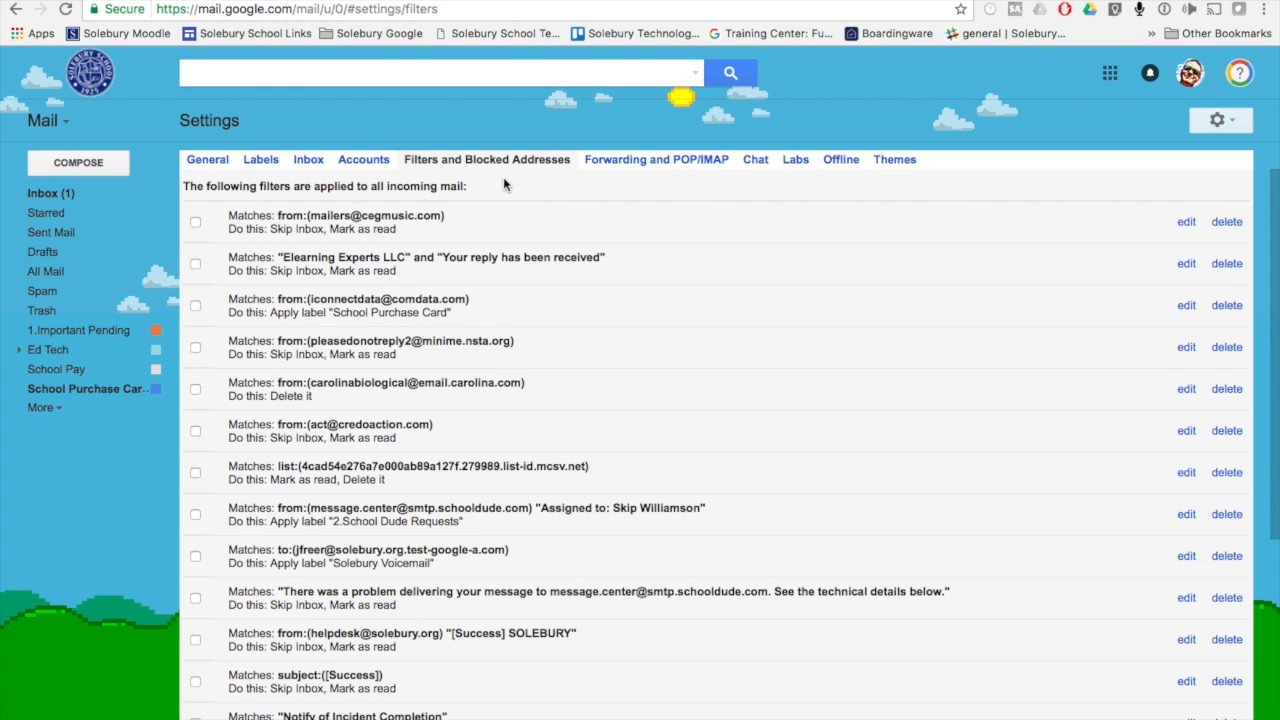
{"action": "scroll", "coordinate": [575, 358], "scroll_direction": "down", "scroll_amount": 5}
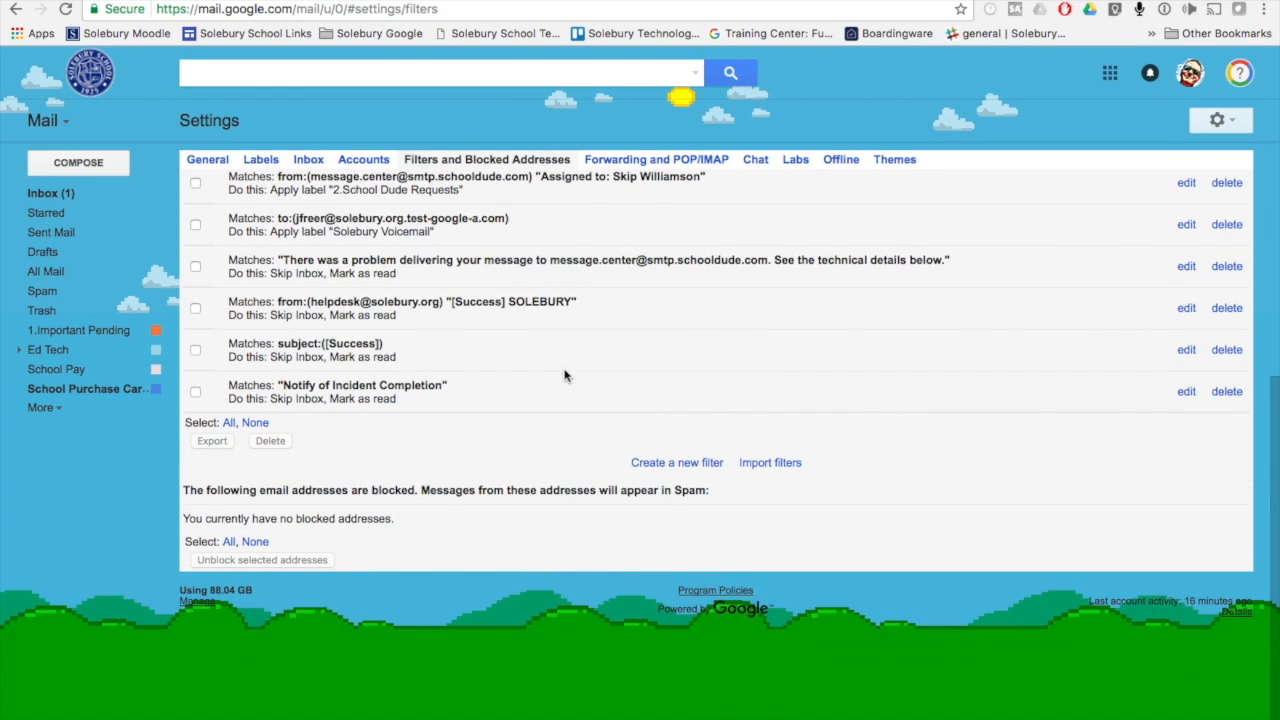
{"action": "left_click", "coordinate": [666, 466]}
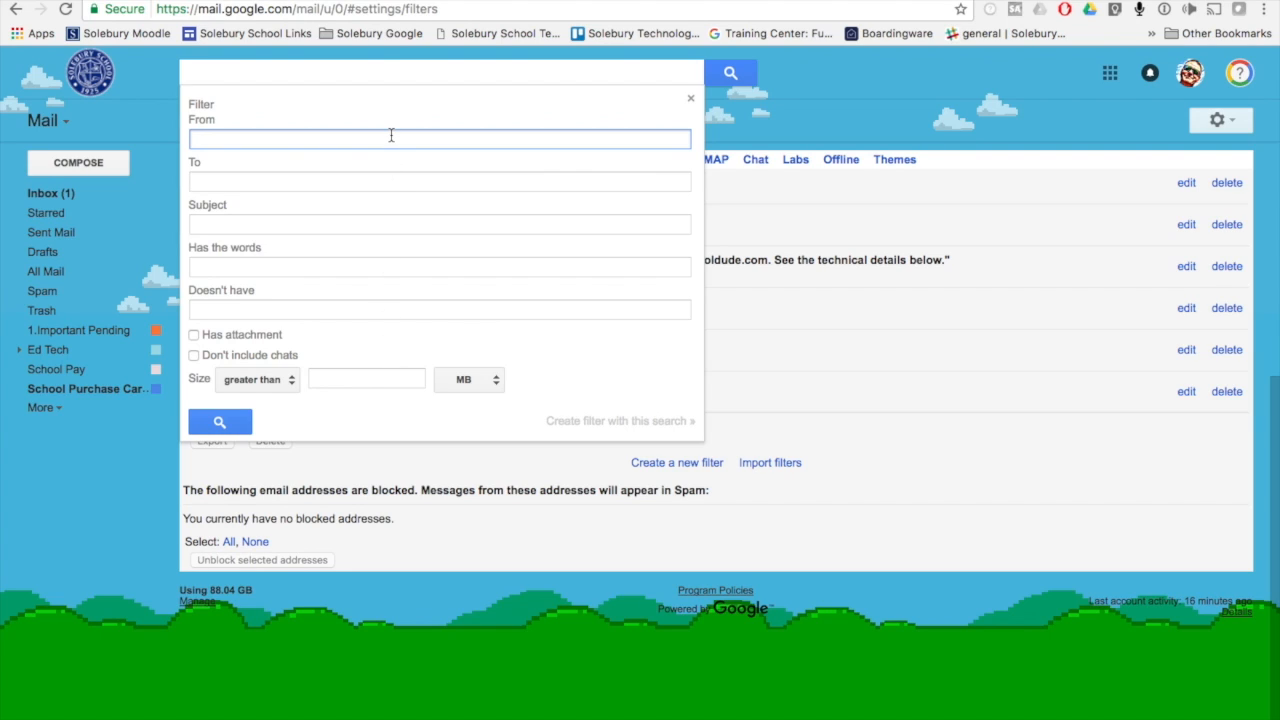
{"action": "left_click", "coordinate": [363, 181]}
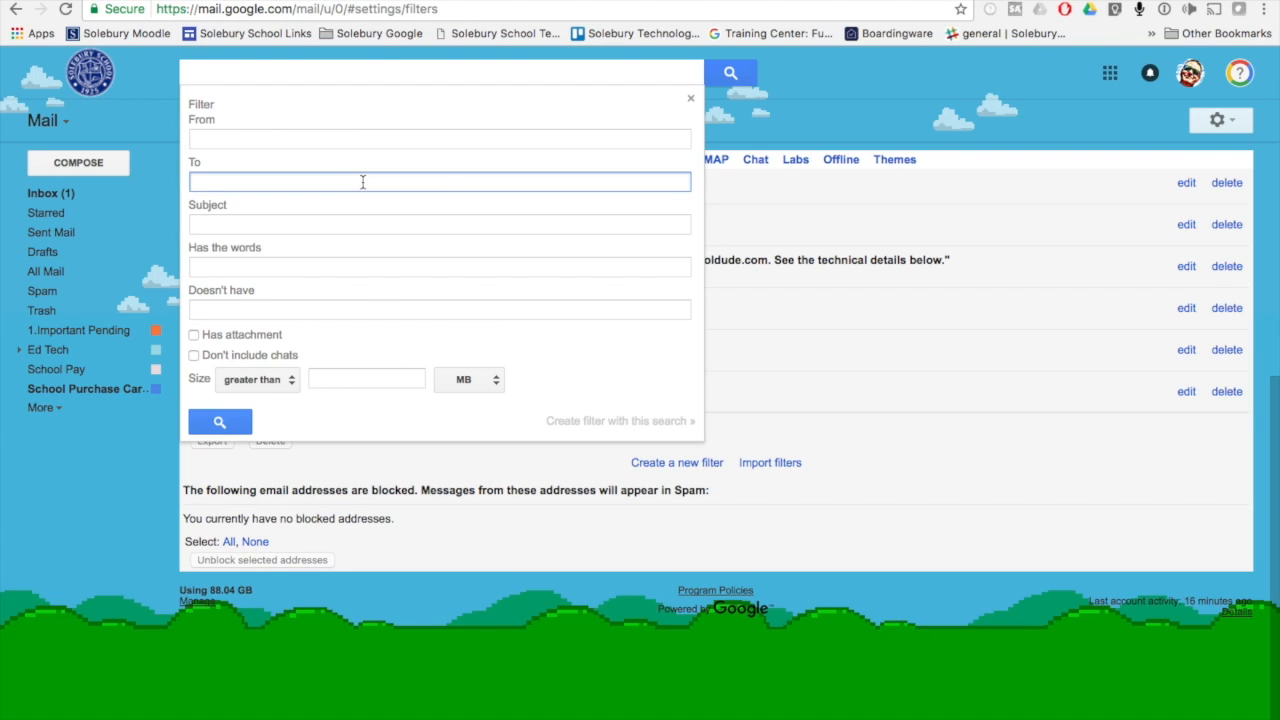
{"action": "type", "text": "jfr"}
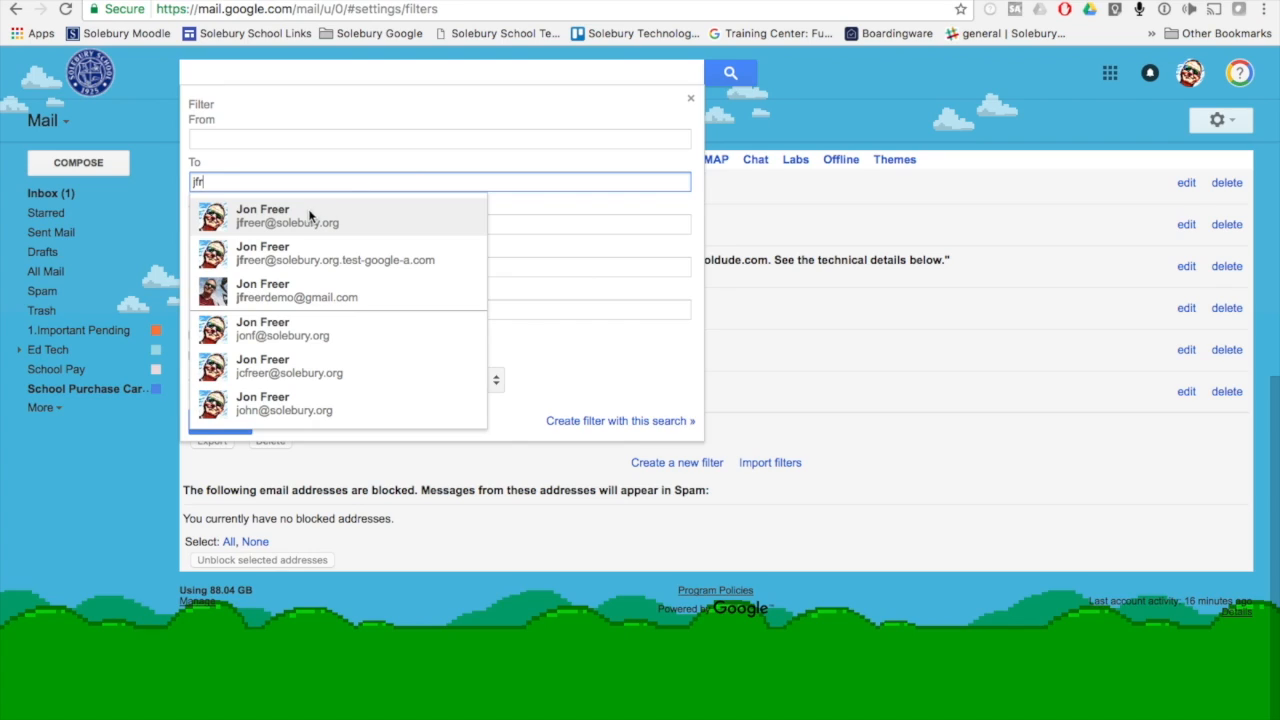
{"action": "left_click", "coordinate": [308, 216]}
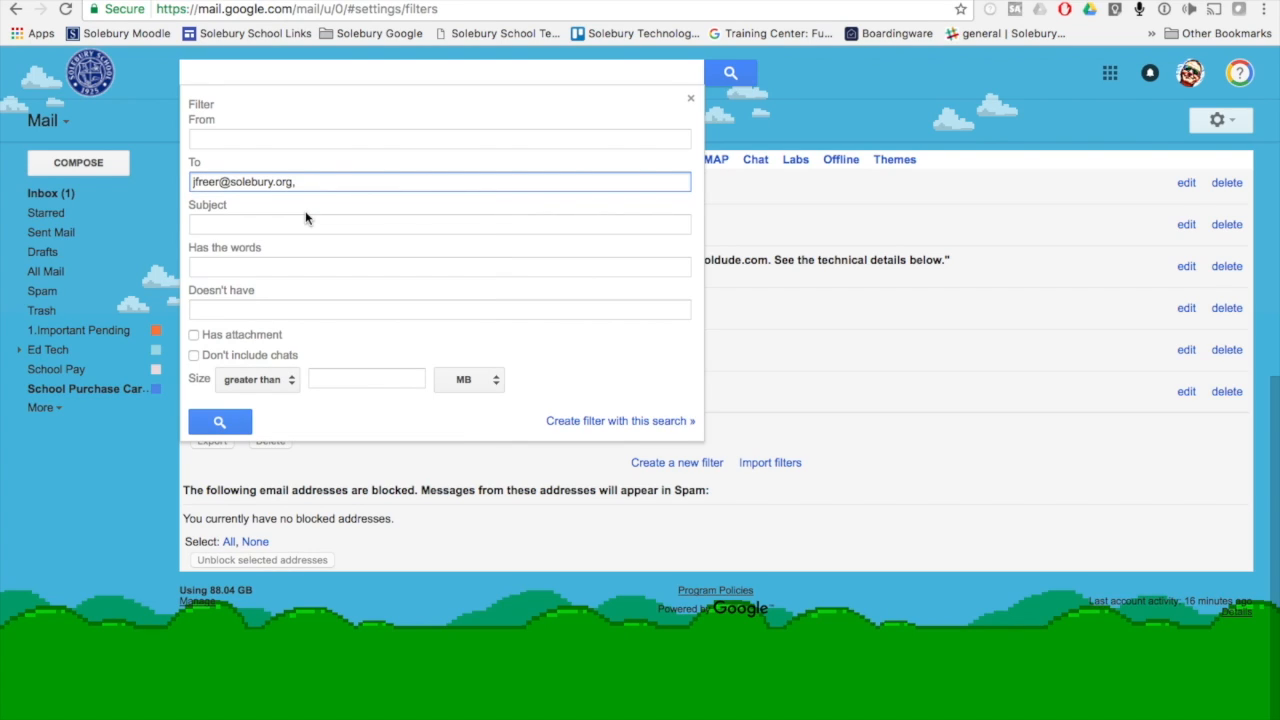
Continue to the filter's actions and set it to forward matching messages to the personal Gmail address
{"action": "left_click", "coordinate": [620, 421]}
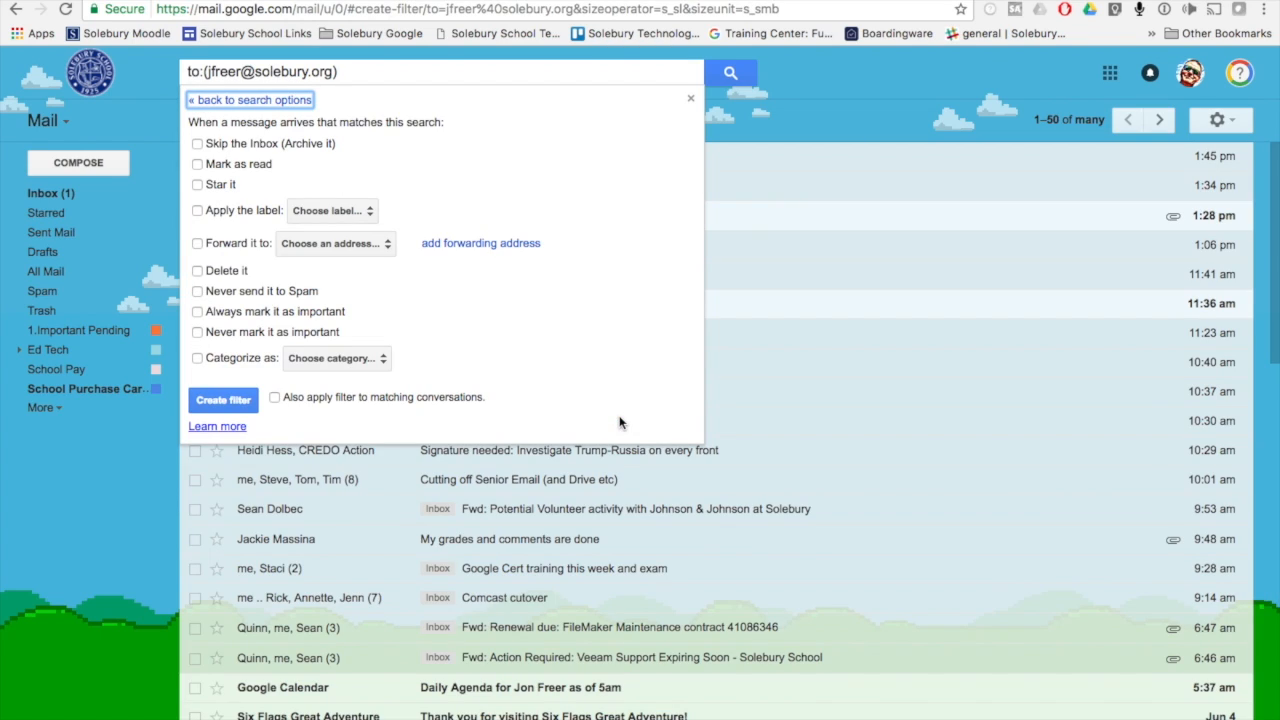
{"action": "left_click", "coordinate": [197, 245]}
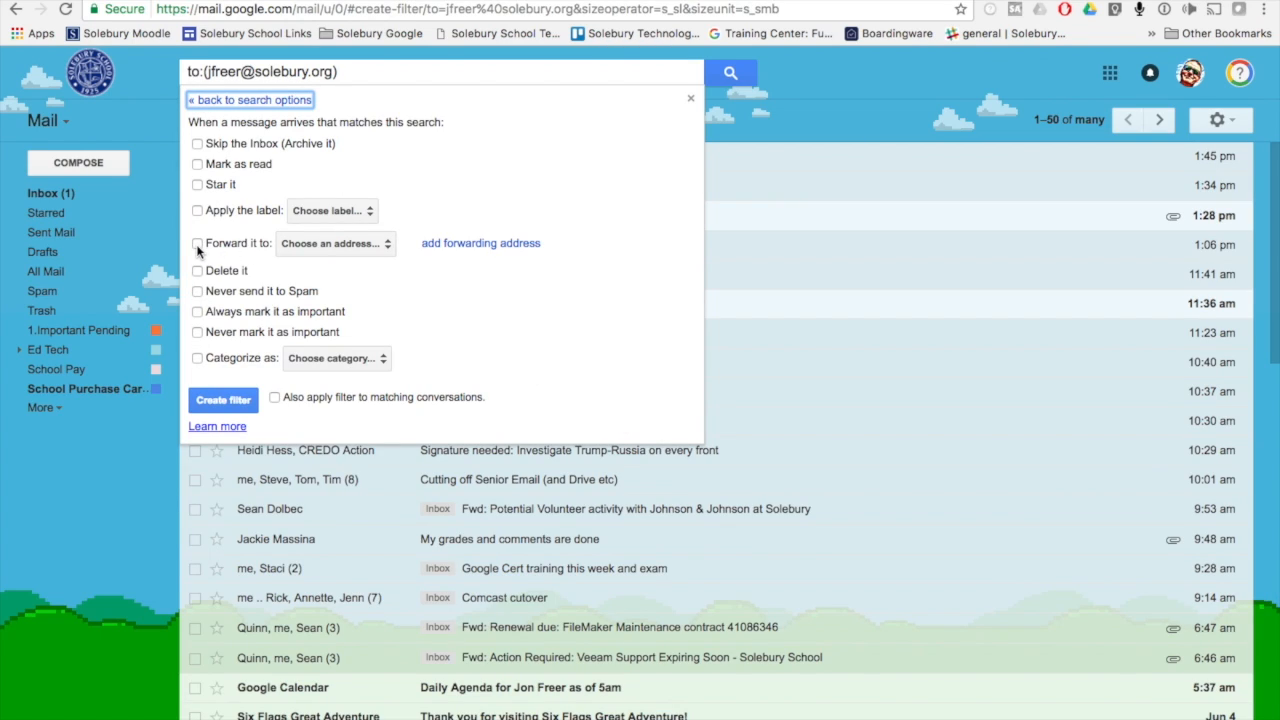
{"action": "left_click", "coordinate": [295, 251]}
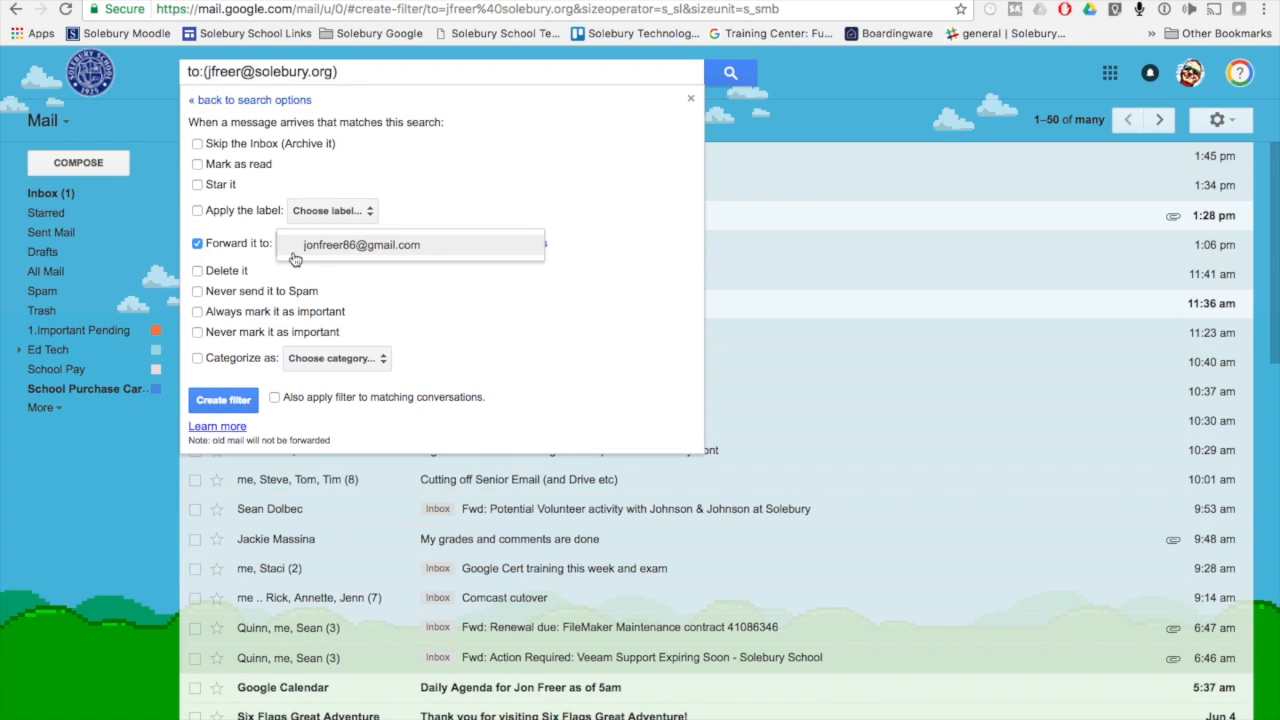
{"action": "left_click", "coordinate": [309, 249]}
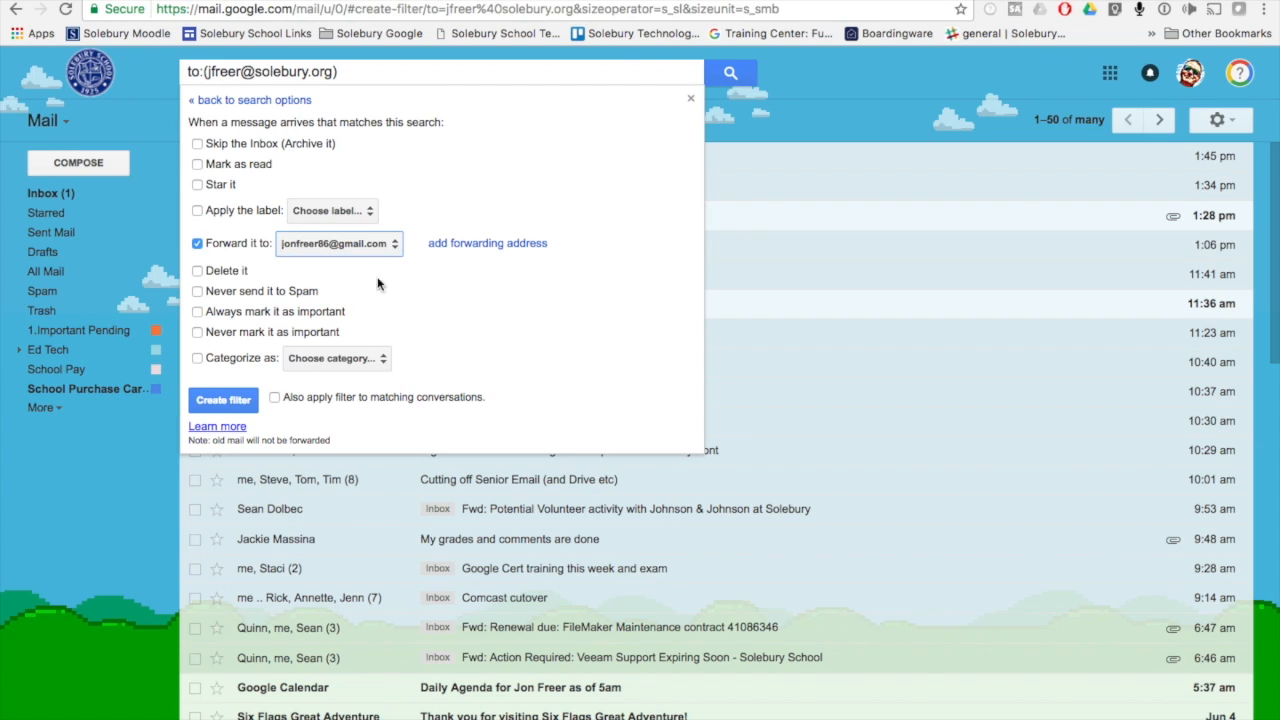
Close the filter form without creating the filter and return to the inbox
{"action": "left_click", "coordinate": [188, 77]}
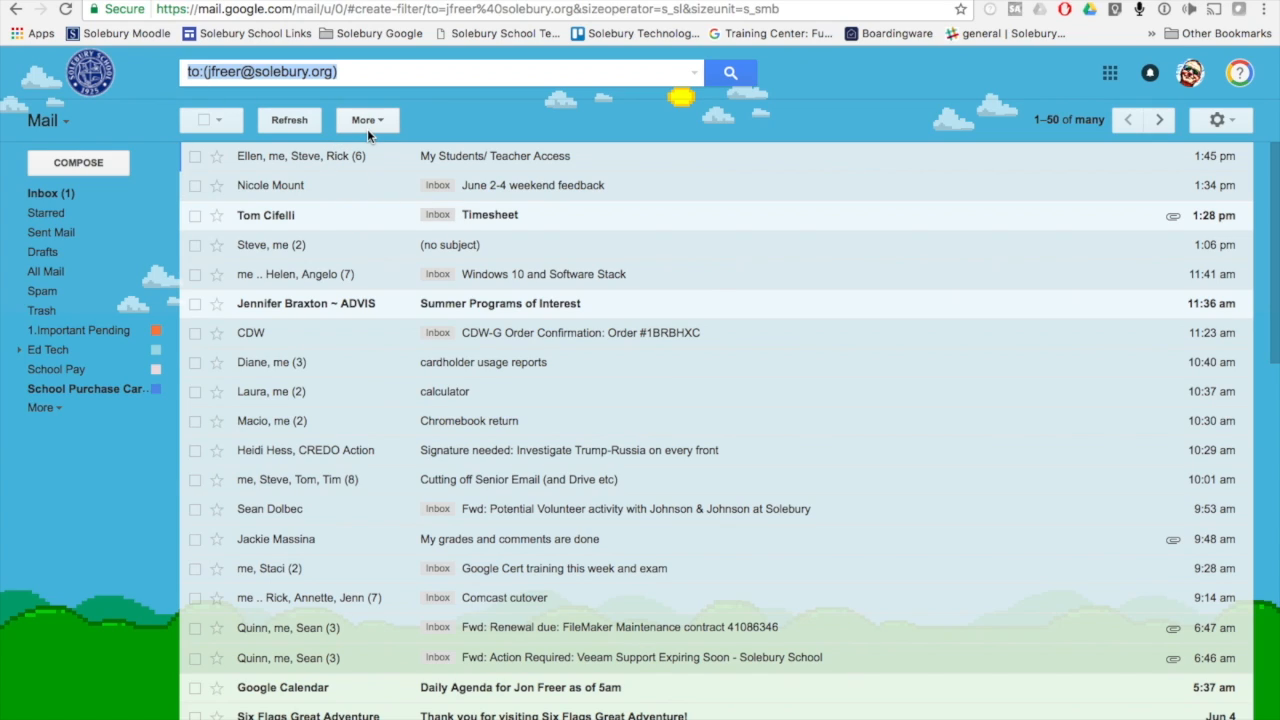
{"action": "left_click", "coordinate": [481, 131]}
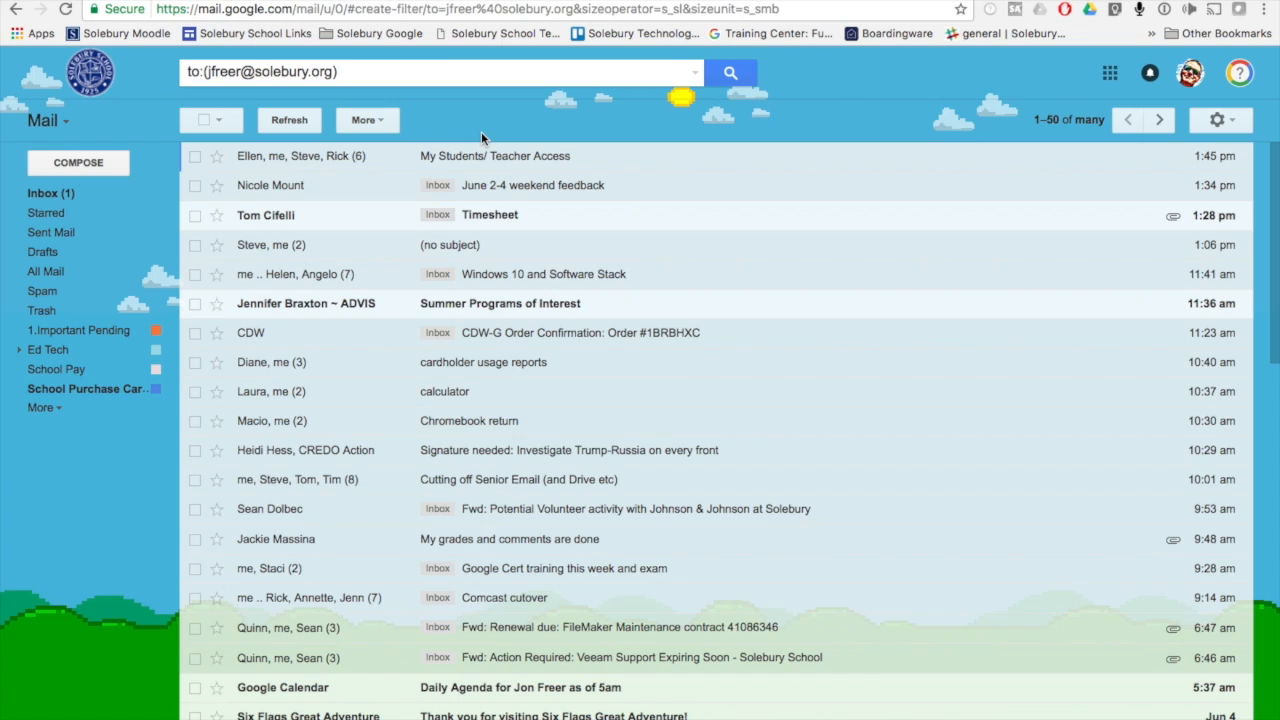
{"action": "left_click", "coordinate": [46, 197]}
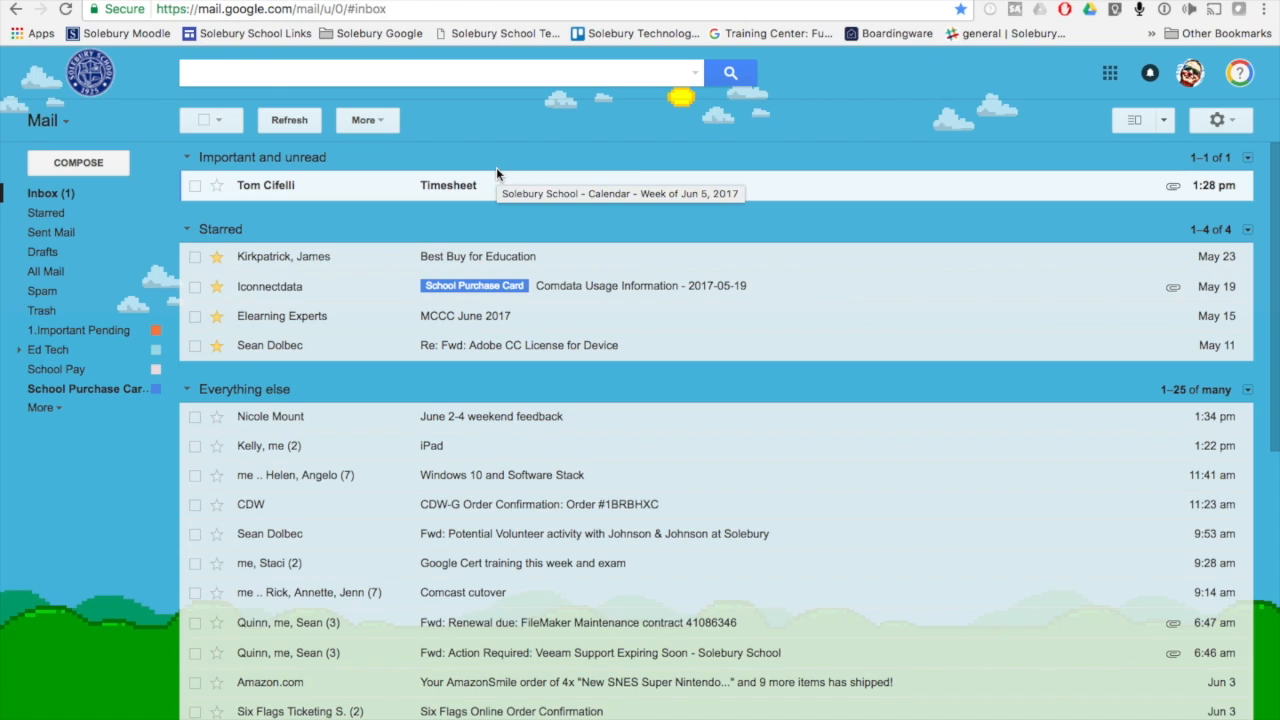
Disable forwarding in the school account's Forwarding and POP/IMAP settings and save the changes
{"action": "left_click", "coordinate": [1217, 119]}
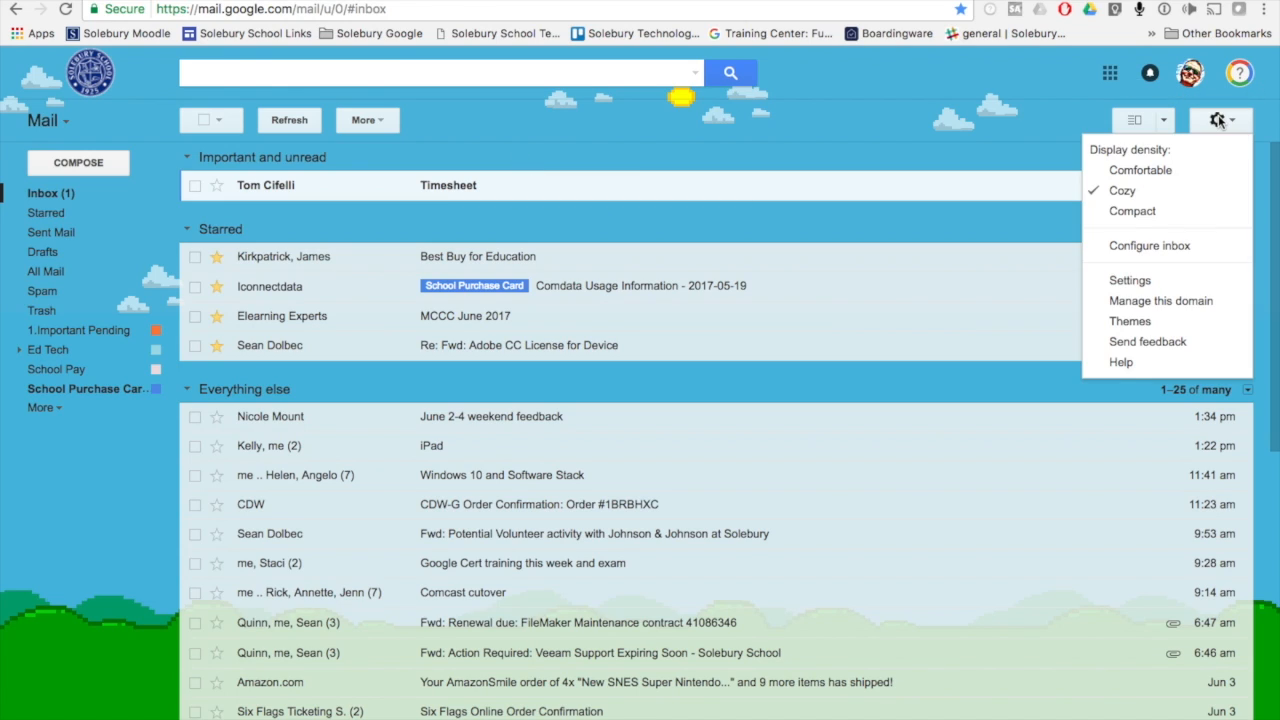
{"action": "left_click", "coordinate": [1134, 280]}
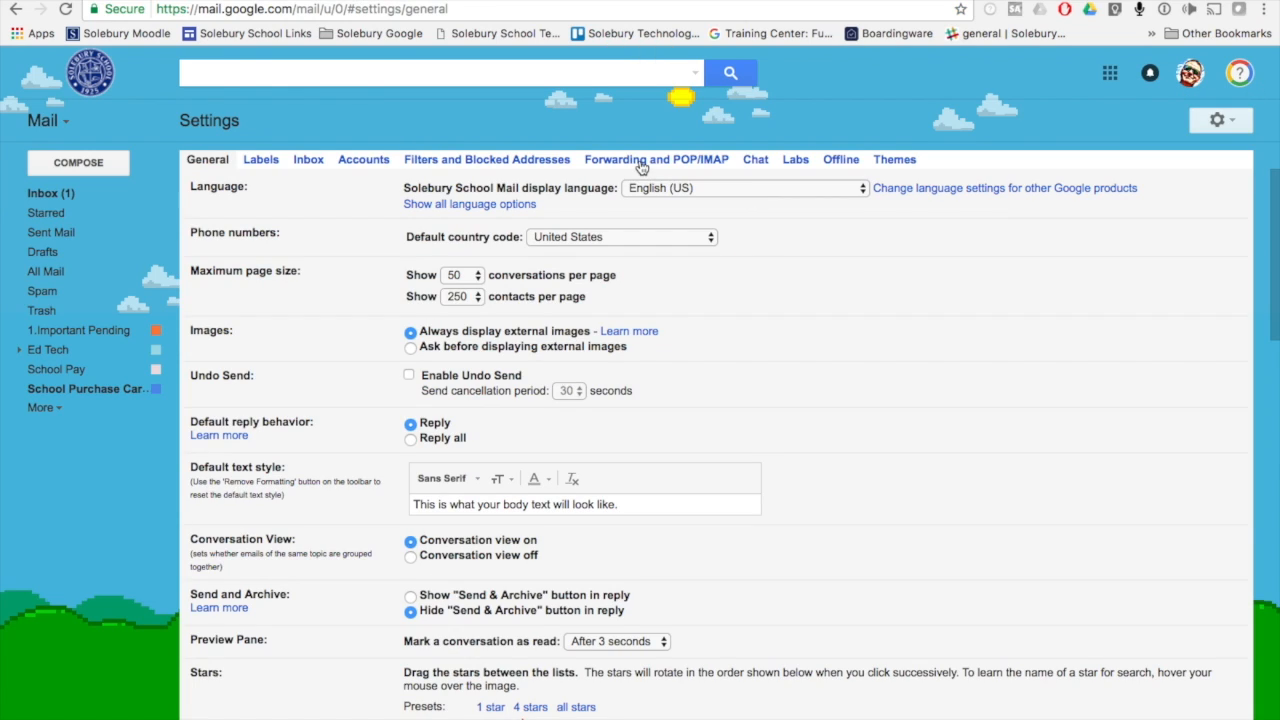
{"action": "left_click", "coordinate": [641, 163]}
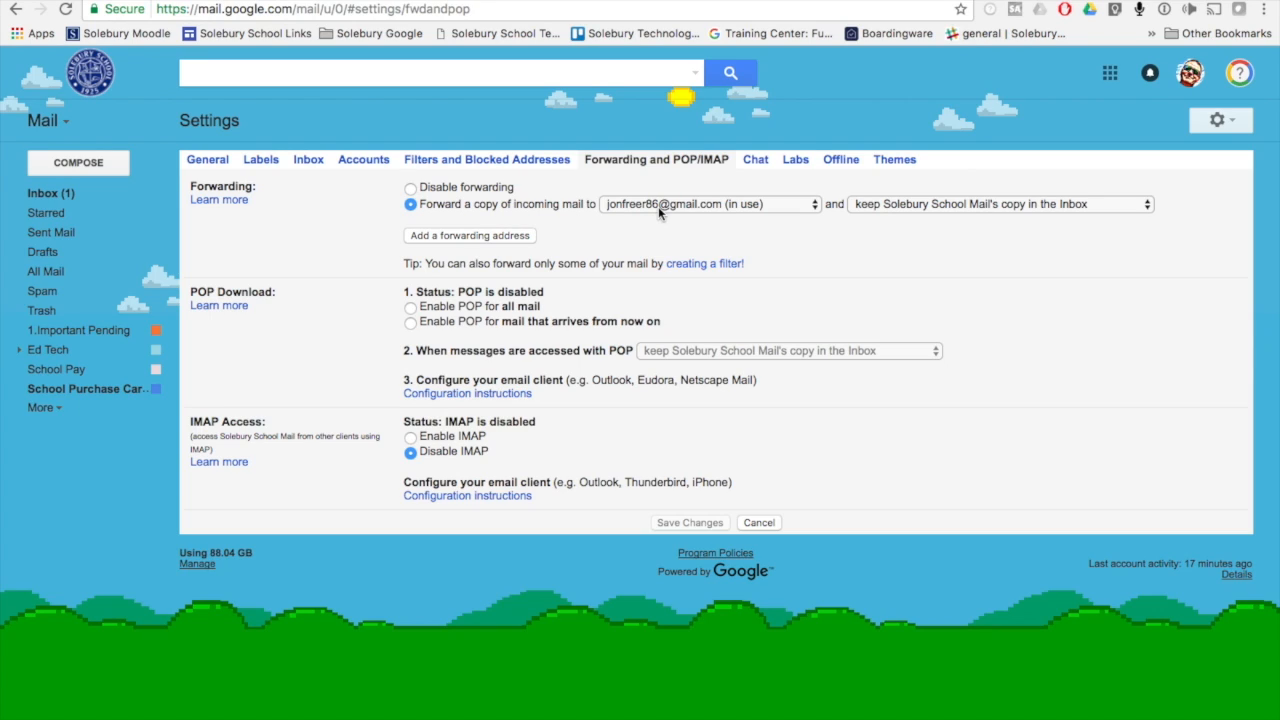
{"action": "left_click", "coordinate": [411, 188]}
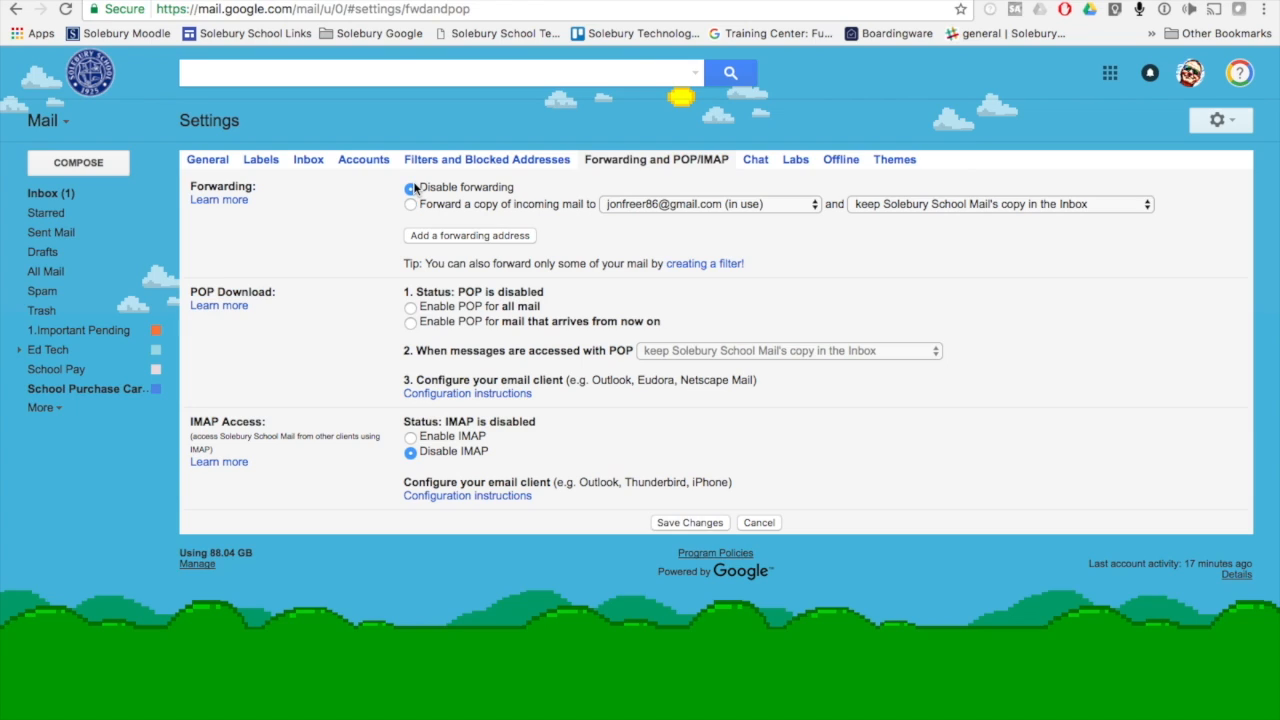
{"action": "left_click", "coordinate": [681, 524]}
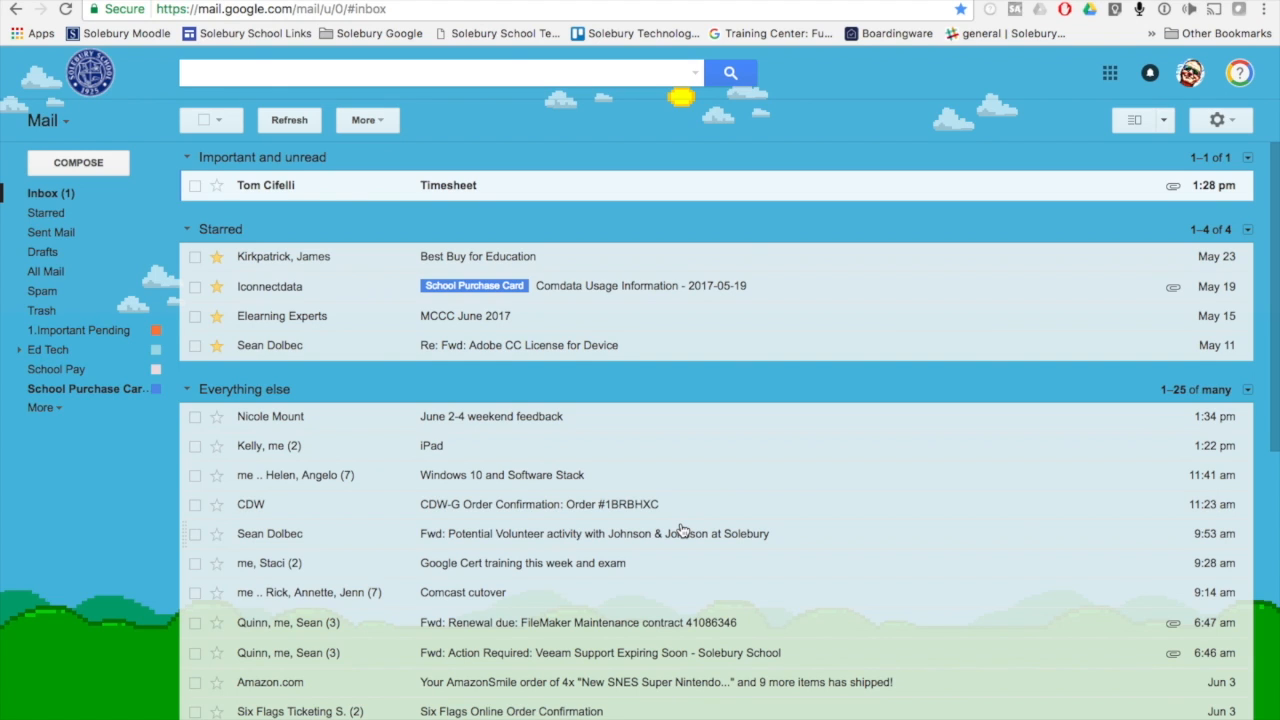
{"action": "key", "text": "ctrl+Up"}
{"action": "left_click", "coordinate": [505, 20]}
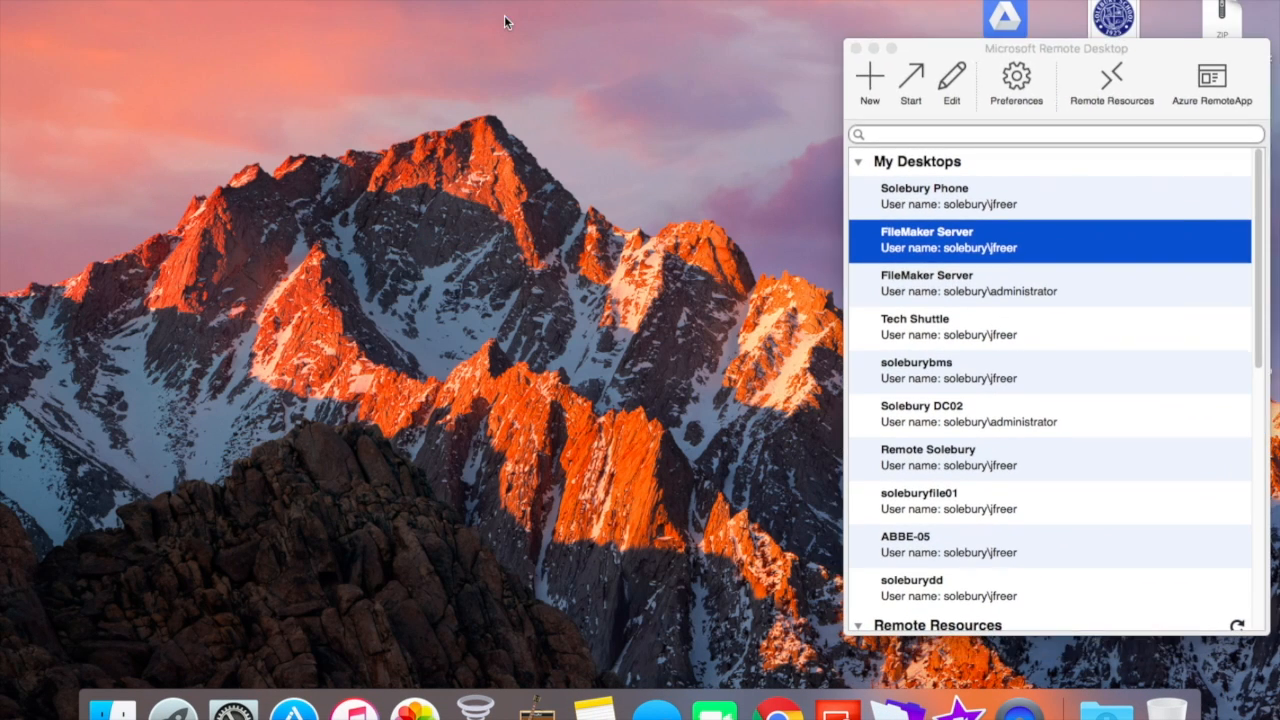